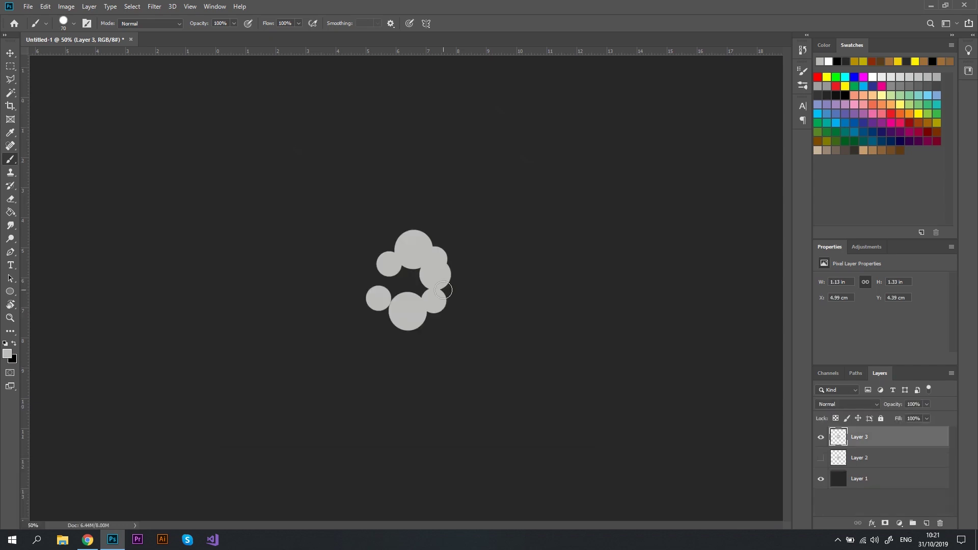
Add lighter highlight dabs to the cloud ring, enlarging the brush to 70.
{"action": "left_click", "coordinate": [373, 318]}
{"action": "left_click", "coordinate": [448, 264]}
{"action": "key", "text": "bracketright"}
{"action": "left_click", "coordinate": [361, 269]}
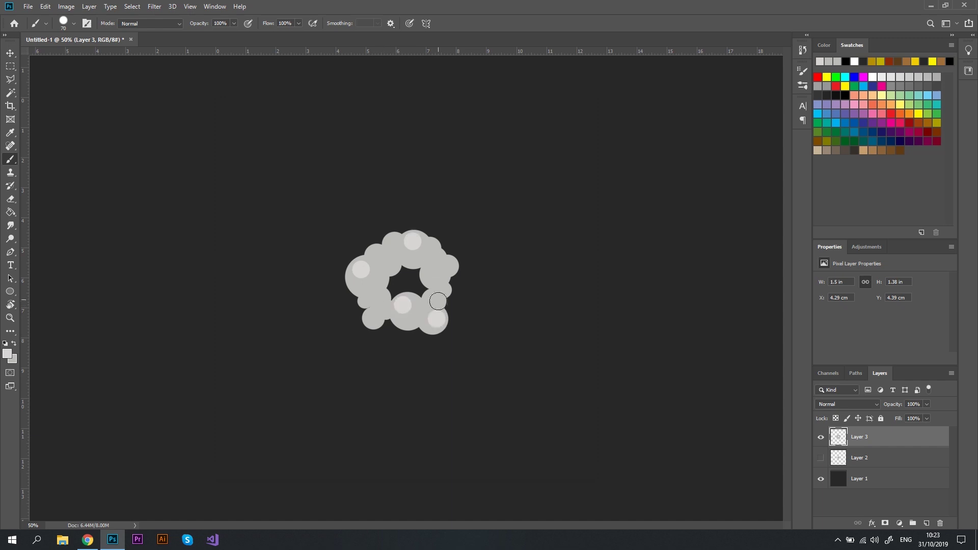
Paint gray puffs, some large, around the ring with an 80 px brush.
{"action": "key", "text": "ctrl+shift+alt+n"}
{"action": "left_click", "coordinate": [327, 225]}
{"action": "left_click", "coordinate": [481, 270]}
{"action": "left_click", "coordinate": [354, 353]}
{"action": "left_click", "coordinate": [447, 356]}
{"action": "left_click", "coordinate": [412, 191]}
{"action": "left_click", "coordinate": [424, 164]}
{"action": "left_click", "coordinate": [461, 200]}
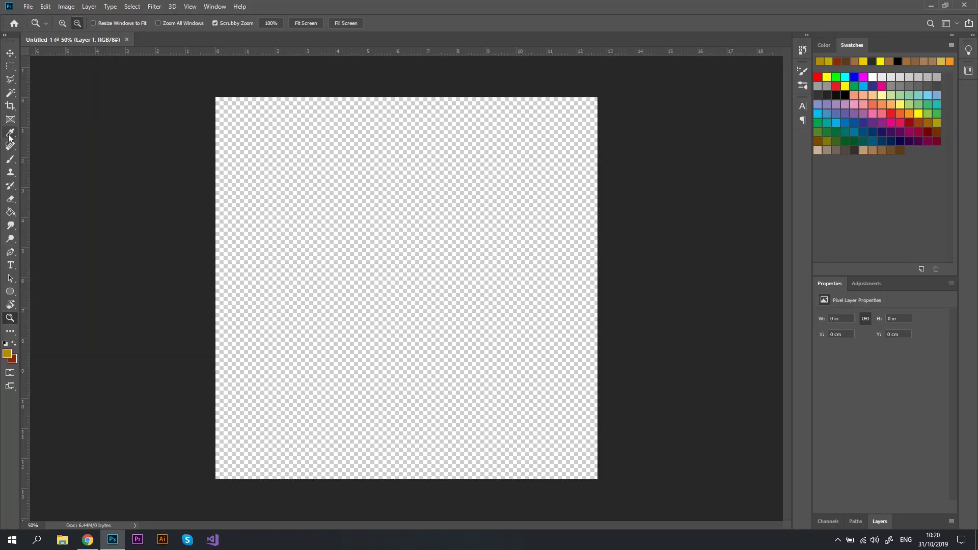
Make dark gray the foreground and Paint Bucket-fill the transparent Layer 1 with it.
{"action": "left_click", "coordinate": [10, 134]}
{"action": "left_click", "coordinate": [879, 521]}
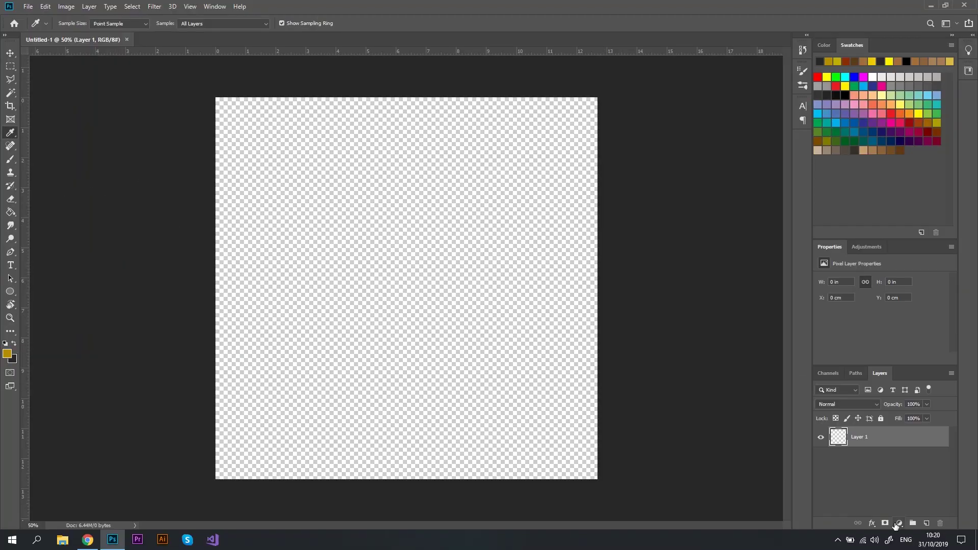
{"action": "left_click", "coordinate": [14, 343]}
{"action": "left_click", "coordinate": [10, 211]}
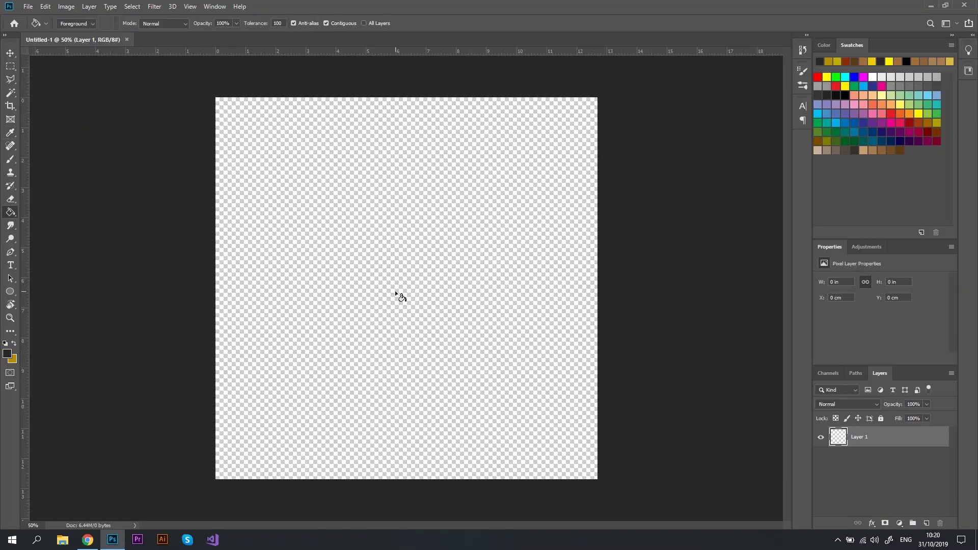
{"action": "left_click", "coordinate": [510, 338]}
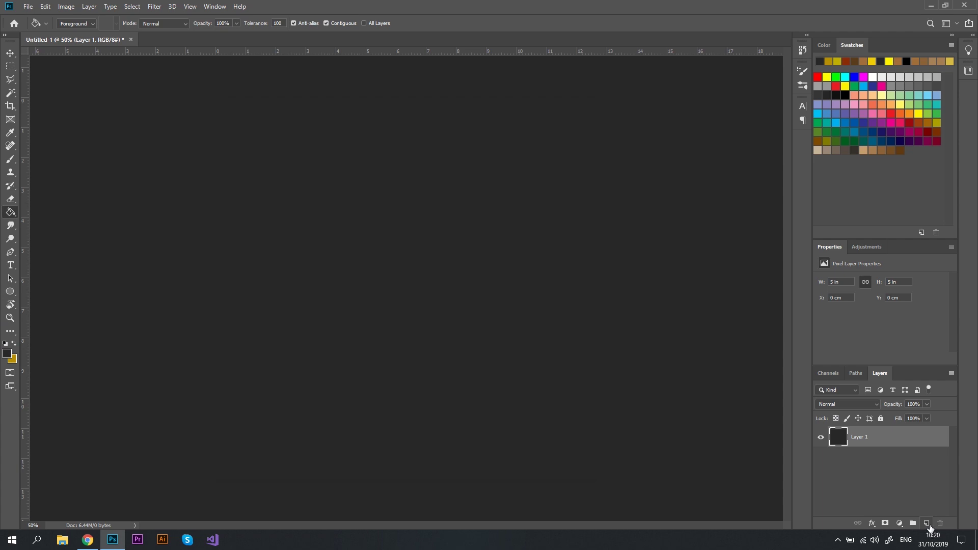
Add a new empty Layer 2 and set the foreground colour to light gray.
{"action": "left_click", "coordinate": [926, 523]}
{"action": "left_click", "coordinate": [6, 344]}
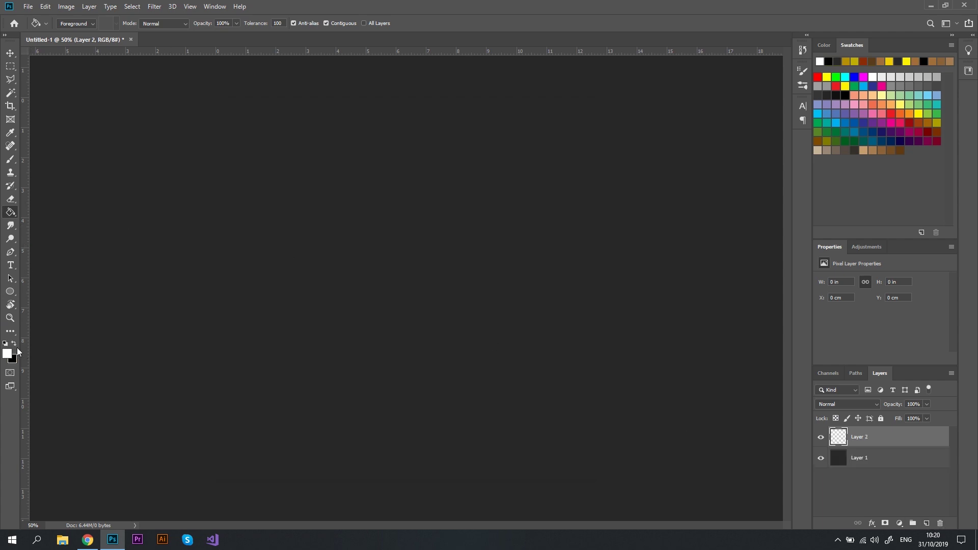
{"action": "left_click", "coordinate": [7, 353]}
{"action": "left_click_drag", "start_coordinate": [555, 374], "coordinate": [556, 387]}
{"action": "left_click", "coordinate": [786, 348]}
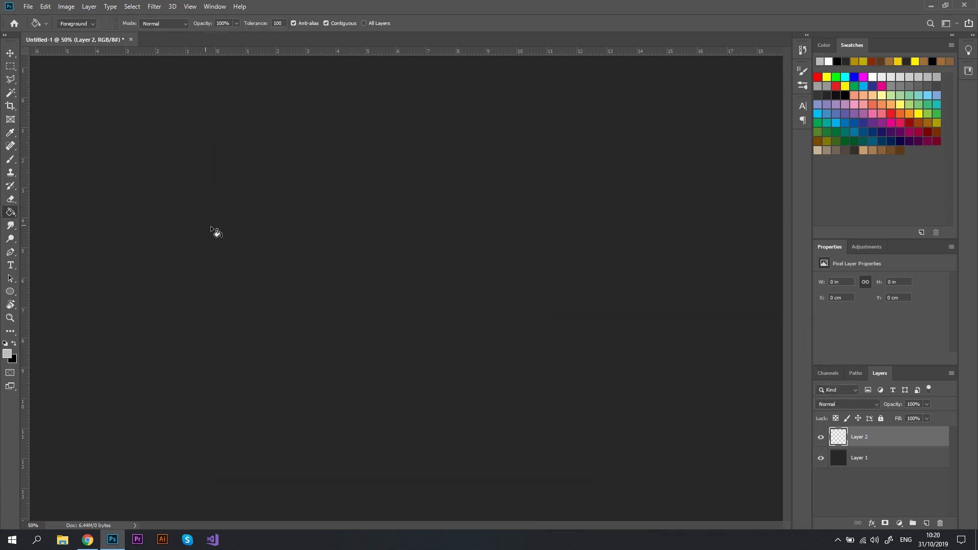
Select the Brush tool with the Hard Round preset.
{"action": "left_click", "coordinate": [10, 159]}
{"action": "left_click", "coordinate": [73, 24]}
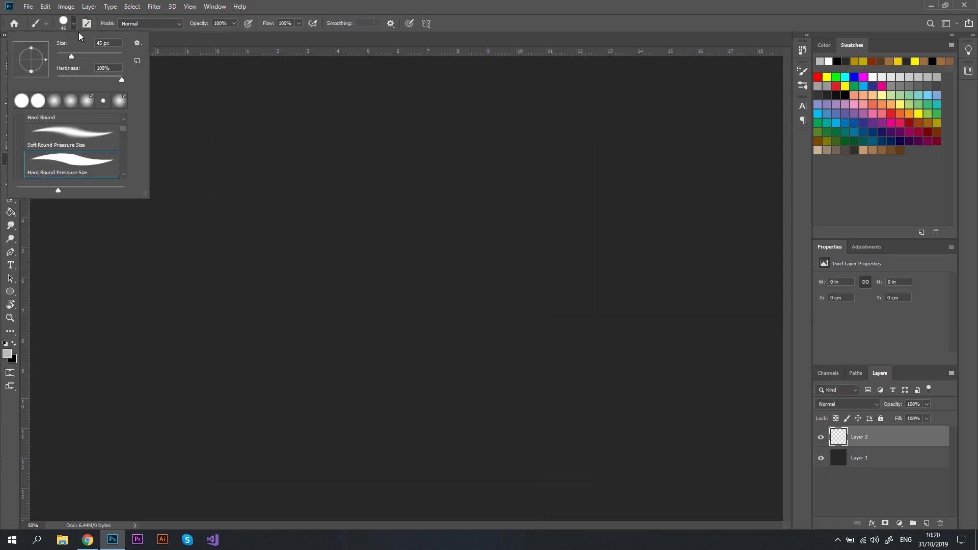
{"action": "scroll", "coordinate": [72, 148], "scroll_direction": "up", "scroll_amount": 2}
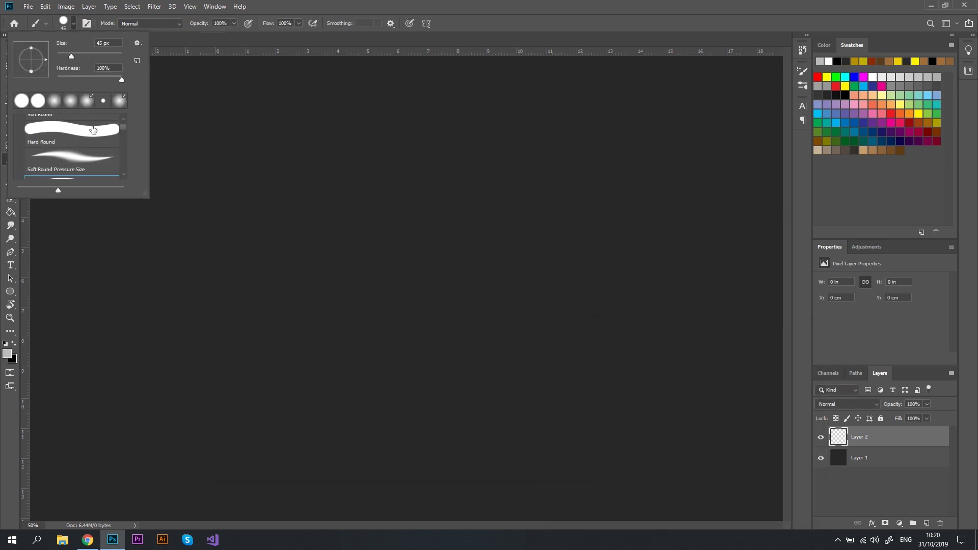
{"action": "left_click", "coordinate": [71, 132]}
Paint five overlapping light gray dabs (100–150 px brush) on Layer 2 and drag the blob to canvas centre.
{"action": "left_click", "coordinate": [451, 18]}
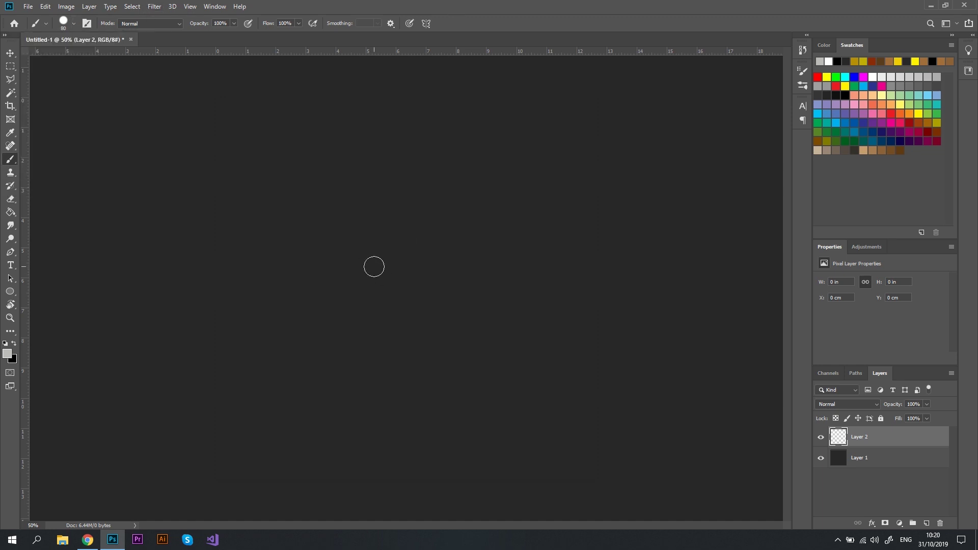
{"action": "key", "text": "bracketright"}
{"action": "key", "text": "bracketright"}
{"action": "key", "text": "bracketright"}
{"action": "key", "text": "bracketright"}
{"action": "left_click", "coordinate": [374, 251]}
{"action": "left_click", "coordinate": [388, 238]}
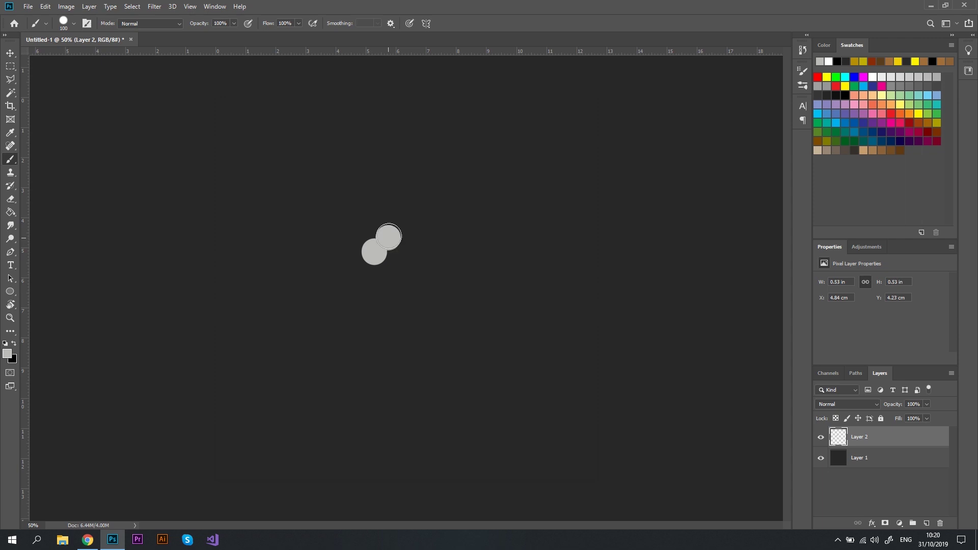
{"action": "key", "text": "bracketright"}
{"action": "key", "text": "bracketright"}
{"action": "left_click", "coordinate": [399, 261]}
{"action": "key", "text": "bracketright"}
{"action": "key", "text": "bracketleft"}
{"action": "key", "text": "bracketleft"}
{"action": "key", "text": "bracketleft"}
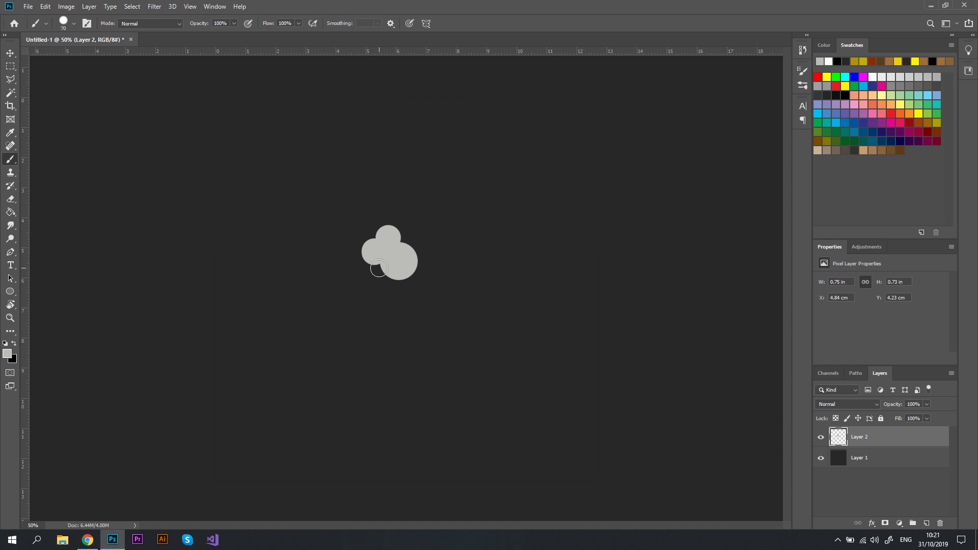
{"action": "left_click", "coordinate": [378, 269]}
{"action": "left_click", "coordinate": [405, 239]}
{"action": "left_click", "coordinate": [10, 53]}
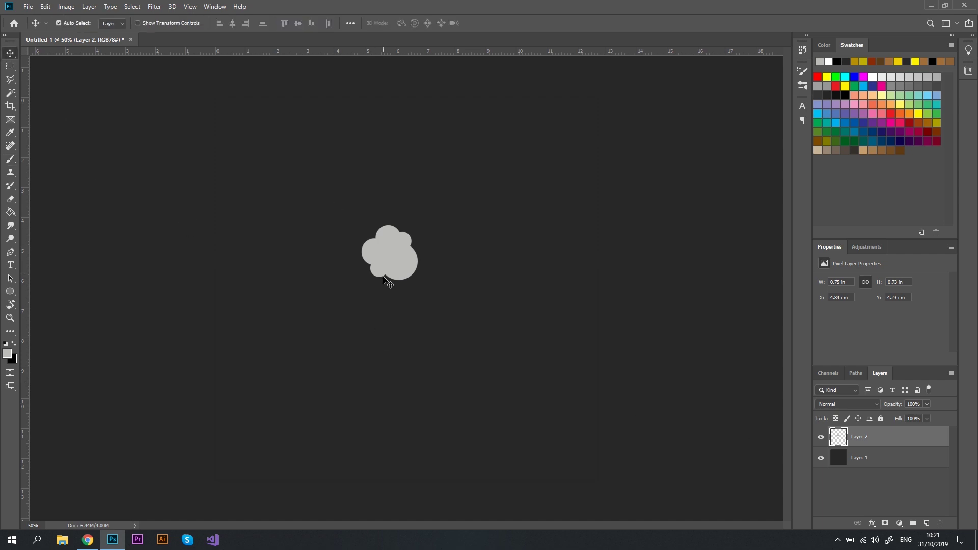
{"action": "left_click_drag", "start_coordinate": [388, 261], "coordinate": [398, 282]}
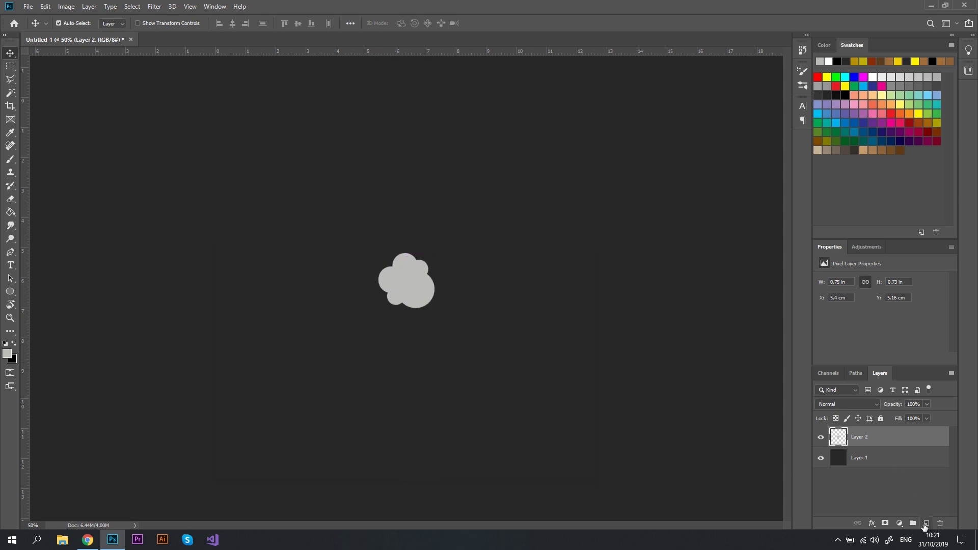
On new Layer 3, paint puffs around the blob's edges with 100–150 px brush sizes.
{"action": "left_click", "coordinate": [926, 524]}
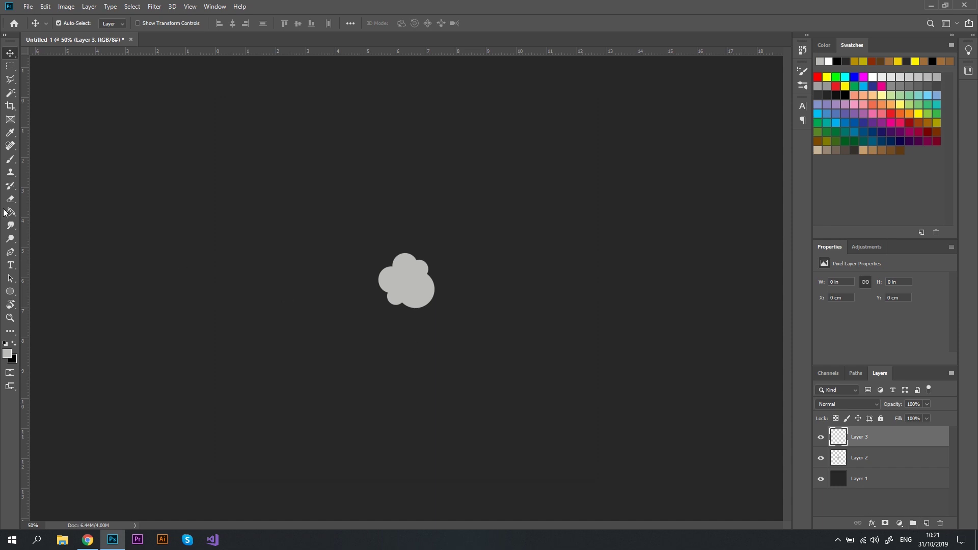
{"action": "key", "text": "b"}
{"action": "key", "text": "bracketright"}
{"action": "key", "text": "bracketright"}
{"action": "key", "text": "bracketright"}
{"action": "left_click", "coordinate": [388, 263]}
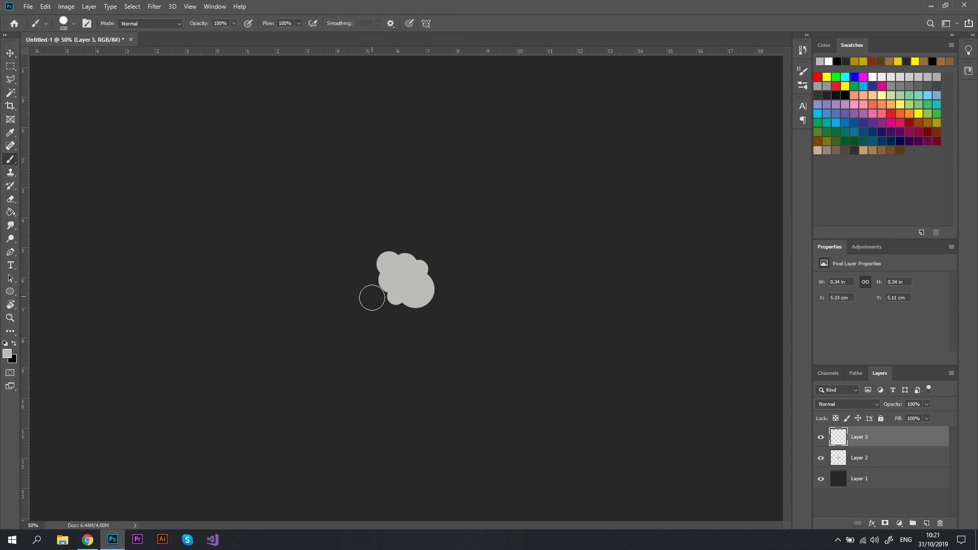
{"action": "key", "text": "bracketright"}
{"action": "left_click", "coordinate": [379, 295]}
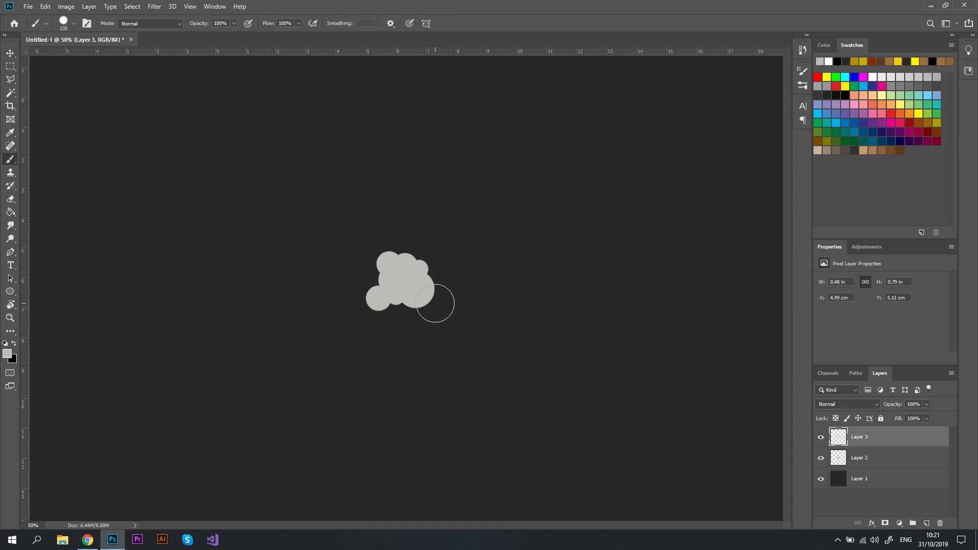
{"action": "key", "text": "bracketright"}
{"action": "left_click", "coordinate": [433, 275]}
{"action": "left_click", "coordinate": [414, 249]}
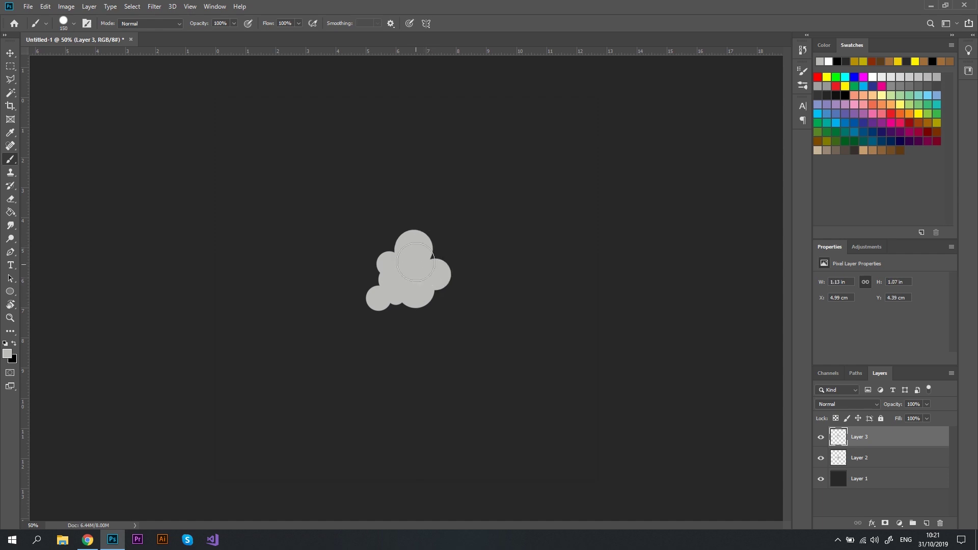
{"action": "left_click", "coordinate": [407, 312]}
{"action": "key", "text": "bracketleft"}
{"action": "key", "text": "bracketleft"}
{"action": "left_click", "coordinate": [436, 301]}
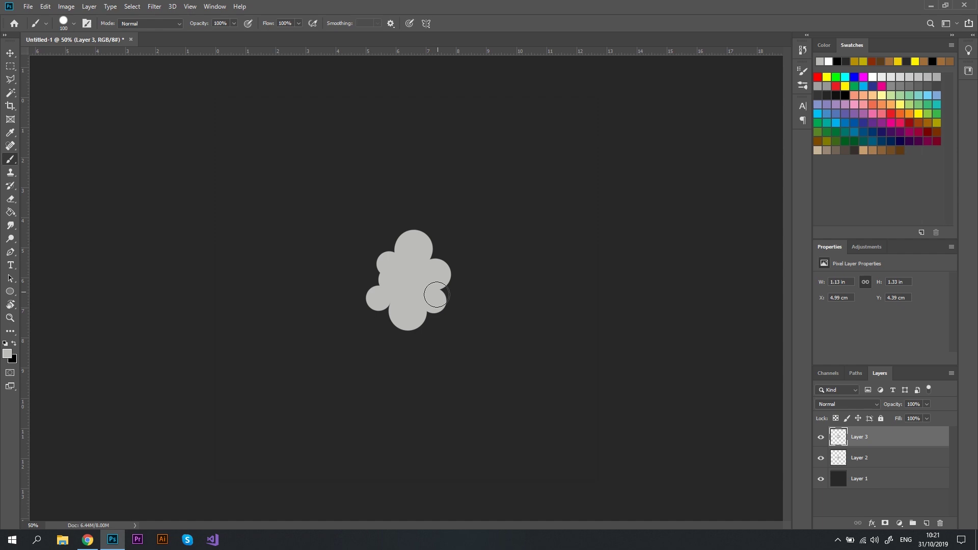
Hide Layer 2 and fill the ring's right and left gaps with 150 px puffs.
{"action": "left_click", "coordinate": [820, 458]}
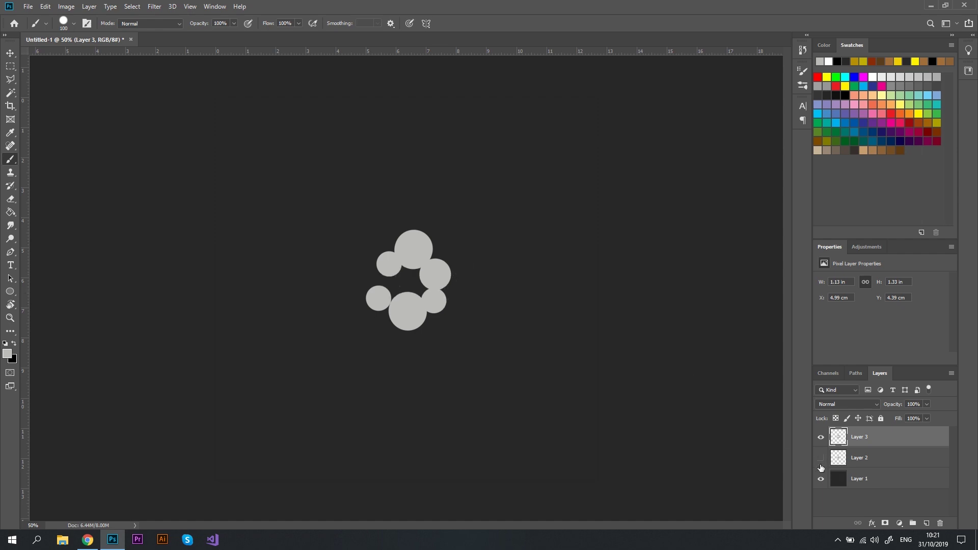
{"action": "left_click", "coordinate": [435, 259]}
{"action": "left_click", "coordinate": [444, 290]}
{"action": "key", "text": "bracketright"}
{"action": "left_click", "coordinate": [432, 318]}
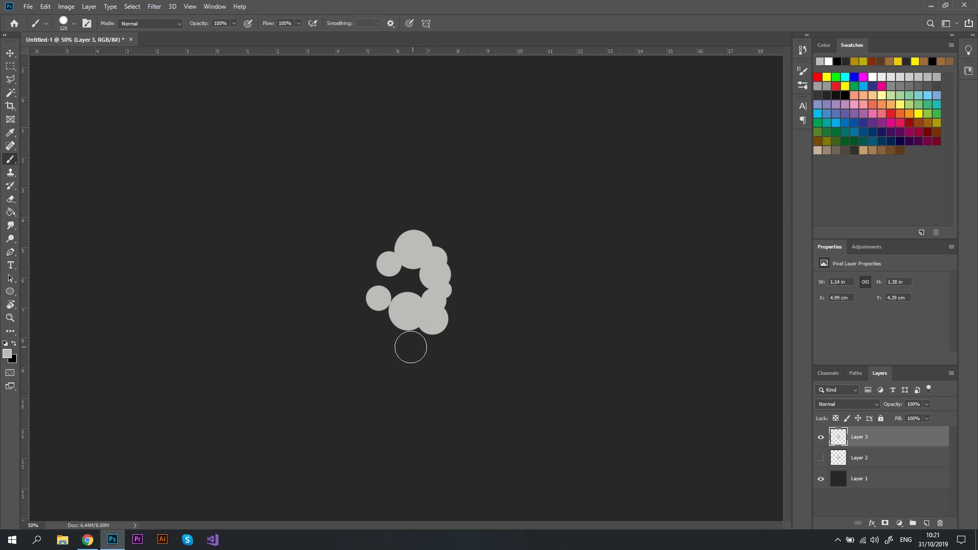
{"action": "key", "text": "bracketright"}
{"action": "left_click", "coordinate": [368, 276]}
Close remaining gaps on the ring's upper-left, lower-left and right edges with 60 px dabs.
{"action": "key", "text": "bracketleft"}
{"action": "key", "text": "bracketleft"}
{"action": "left_click", "coordinate": [376, 253]}
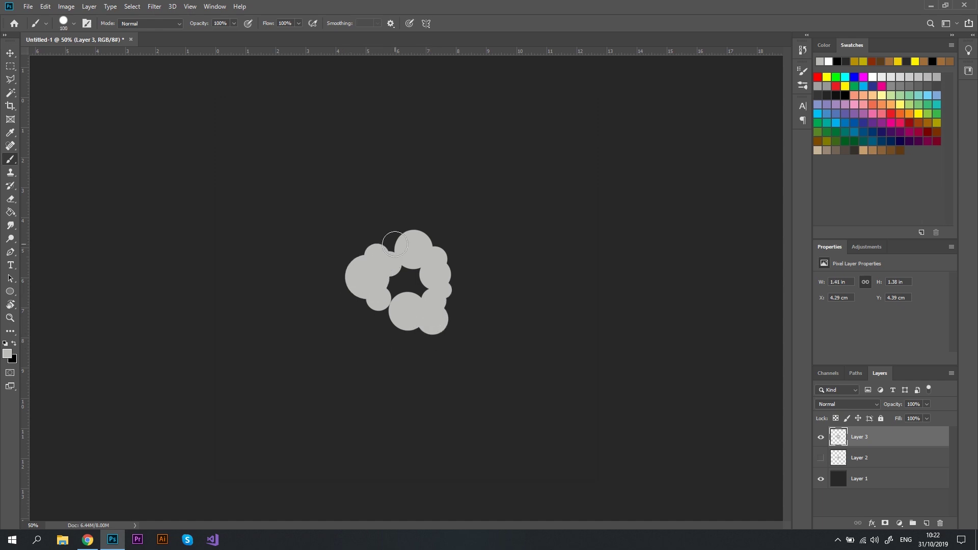
{"action": "left_click", "coordinate": [393, 244]}
{"action": "key", "text": "bracketleft"}
{"action": "key", "text": "bracketleft"}
{"action": "key", "text": "bracketleft"}
{"action": "key", "text": "bracketleft"}
{"action": "left_click", "coordinate": [386, 312]}
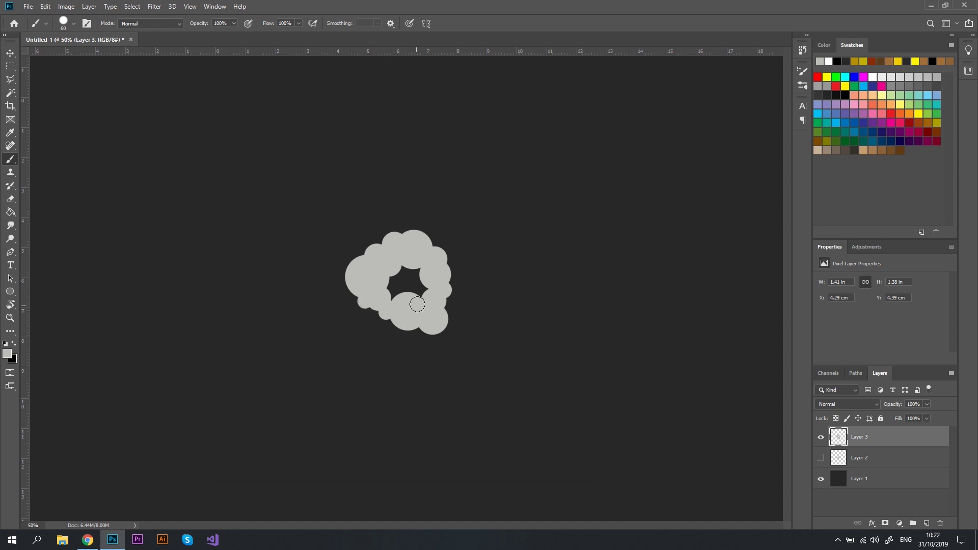
{"action": "left_click", "coordinate": [375, 318]}
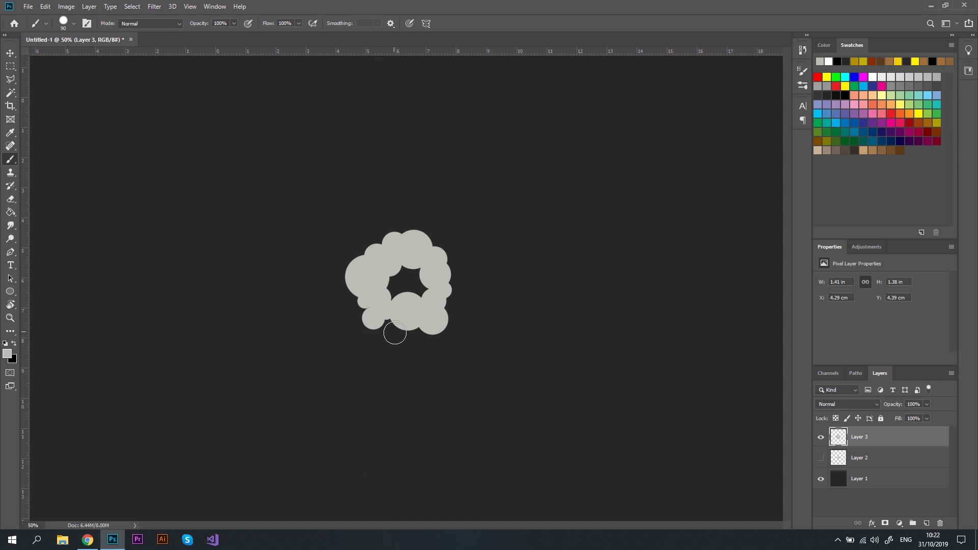
{"action": "left_click", "coordinate": [450, 265]}
{"action": "left_click", "coordinate": [432, 246]}
{"action": "key", "text": "bracketleft"}
{"action": "key", "text": "bracketleft"}
{"action": "key", "text": "bracketleft"}
{"action": "key", "text": "bracketleft"}
{"action": "key", "text": "bracketleft"}
{"action": "key", "text": "bracketleft"}
{"action": "key", "text": "i"}
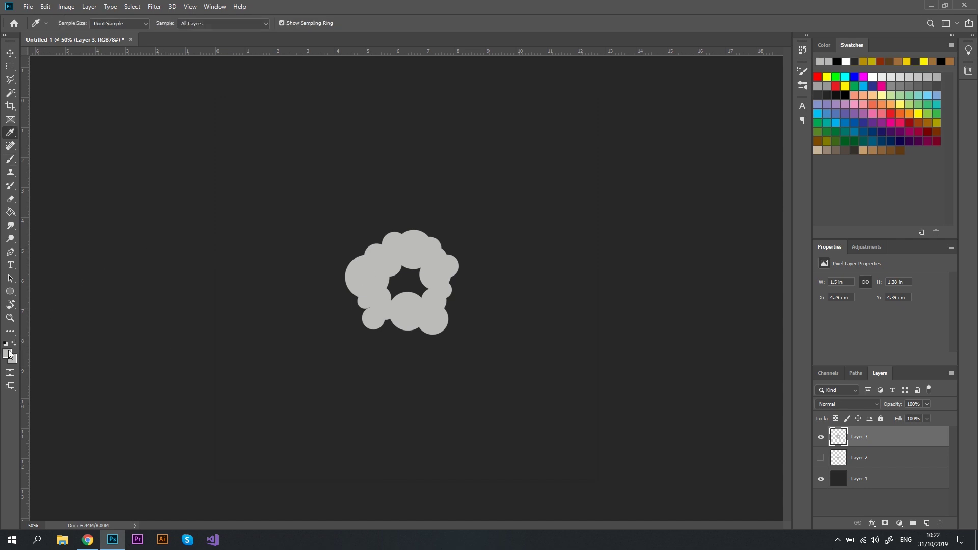
Set the foreground to the lighter gray #d6d3d3 and return to the Brush tool.
{"action": "left_click", "coordinate": [8, 355]}
{"action": "left_click_drag", "start_coordinate": [555, 368], "coordinate": [557, 373]}
{"action": "left_click", "coordinate": [781, 346]}
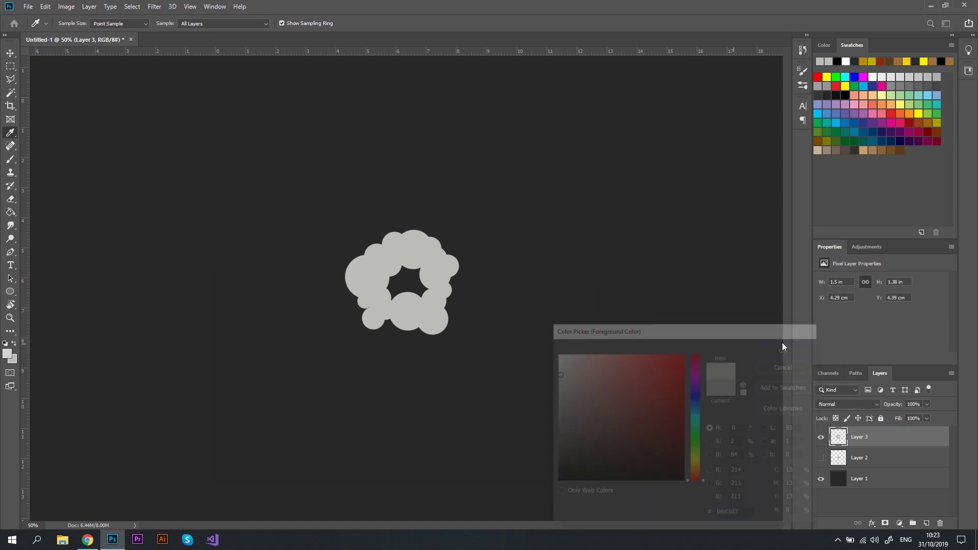
{"action": "left_click", "coordinate": [11, 159]}
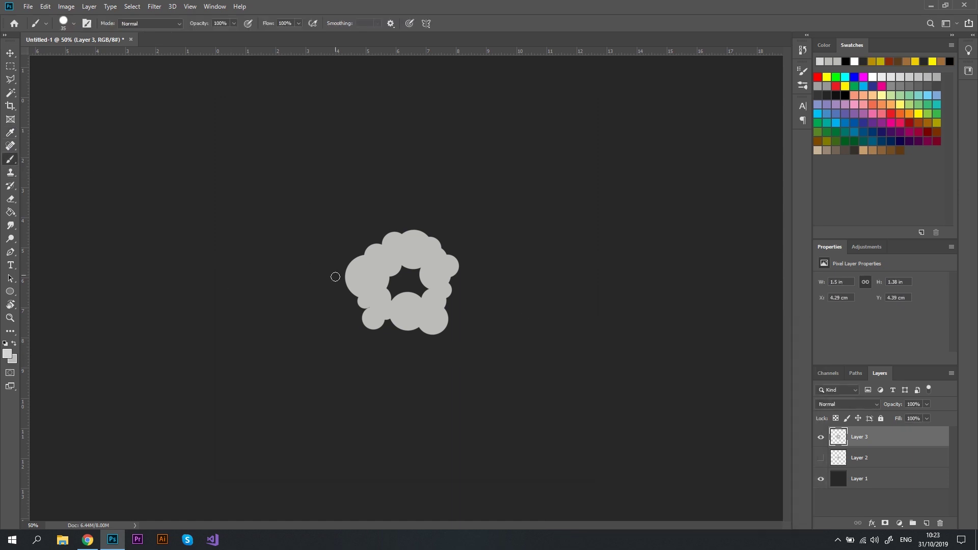
Dab highlights on the left, top, lower-middle and lower-right puffs, then smaller 50 px ones.
{"action": "left_click", "coordinate": [361, 270]}
{"action": "left_click", "coordinate": [412, 241]}
{"action": "left_click", "coordinate": [403, 305]}
{"action": "left_click", "coordinate": [436, 318]}
{"action": "key", "text": "bracketleft"}
{"action": "key", "text": "bracketleft"}
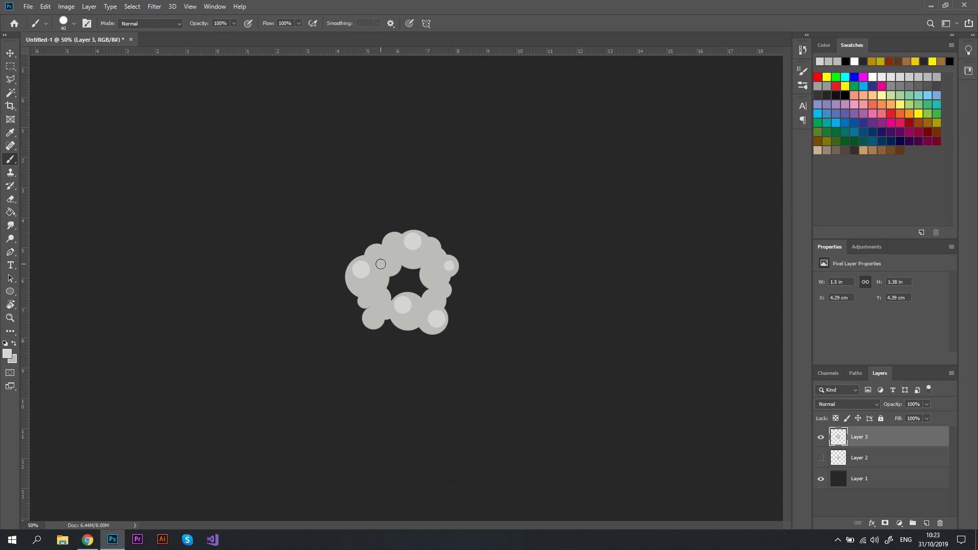
{"action": "left_click", "coordinate": [391, 243]}
{"action": "left_click", "coordinate": [370, 314]}
{"action": "key", "text": "bracketleft"}
On new Layer 4, paint five grey puffs left, above, right, below and lower-left of the cloud.
{"action": "left_click", "coordinate": [926, 523]}
{"action": "left_click", "coordinate": [14, 343]}
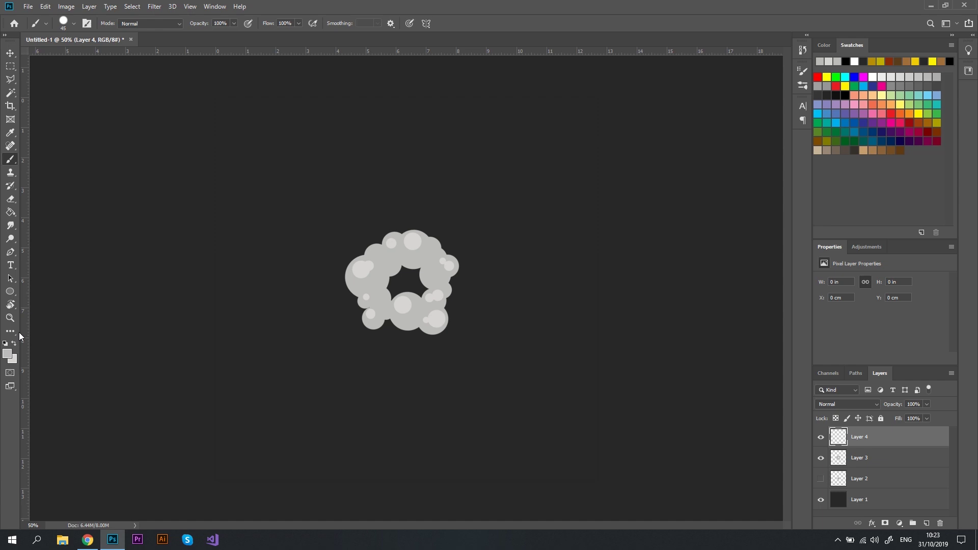
{"action": "key", "text": "bracketright"}
{"action": "key", "text": "bracketright"}
{"action": "key", "text": "bracketright"}
{"action": "key", "text": "bracketright"}
{"action": "key", "text": "bracketright"}
{"action": "key", "text": "bracketright"}
{"action": "left_click", "coordinate": [330, 246]}
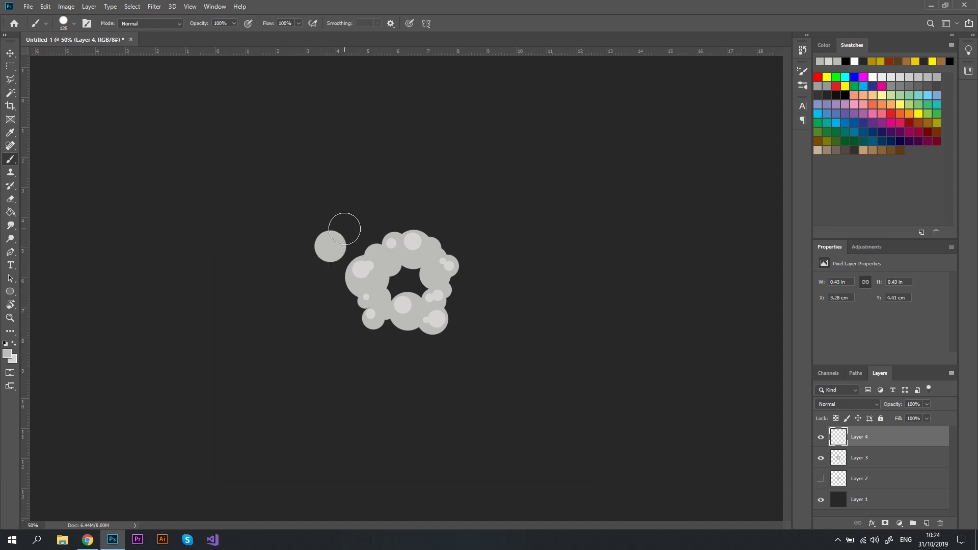
{"action": "left_click", "coordinate": [444, 197]}
{"action": "left_click", "coordinate": [502, 288]}
{"action": "left_click", "coordinate": [426, 369]}
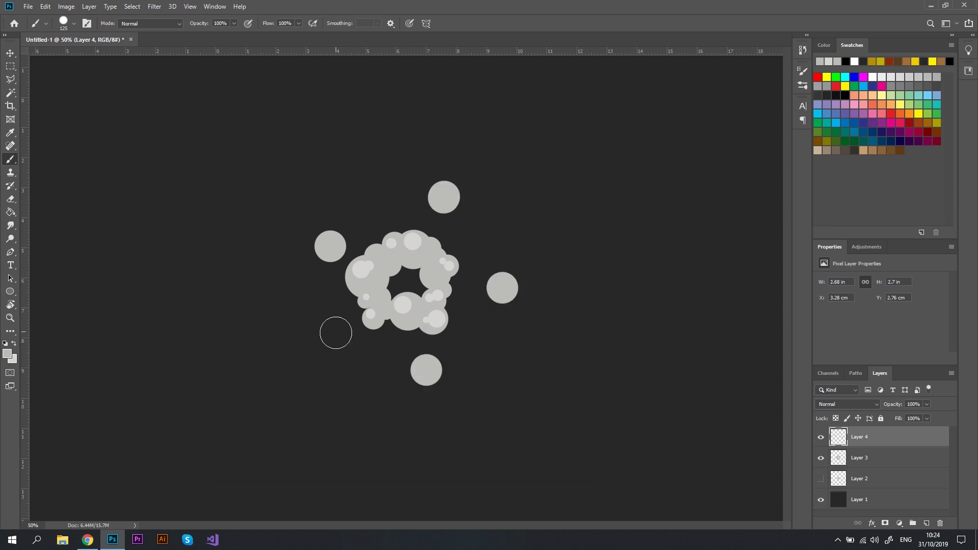
{"action": "left_click", "coordinate": [331, 335]}
Paint a large puff at the top and grow the other puffs into clouds with a bigger brush.
{"action": "key", "text": "bracketright"}
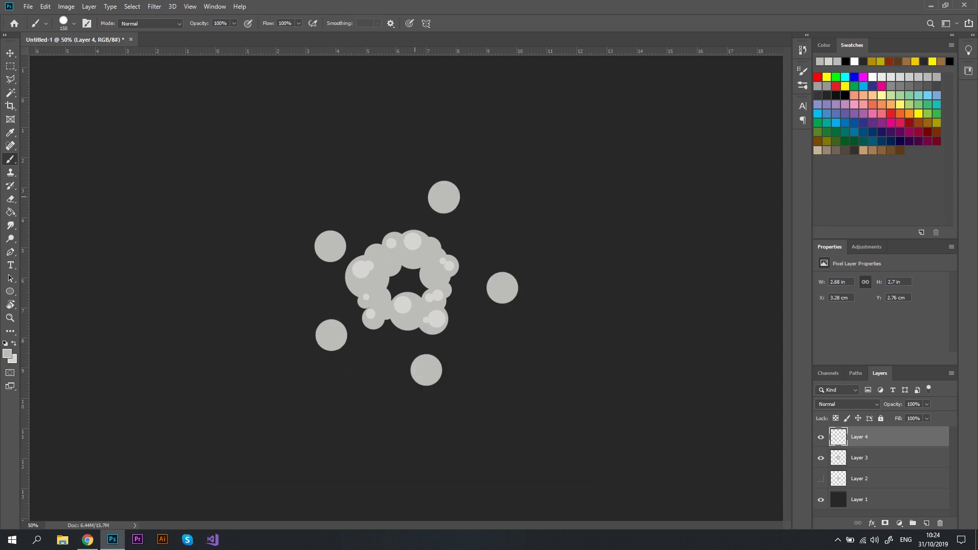
{"action": "key", "text": "bracketright"}
{"action": "key", "text": "bracketright"}
{"action": "left_click", "coordinate": [411, 191]}
{"action": "key", "text": "bracketleft"}
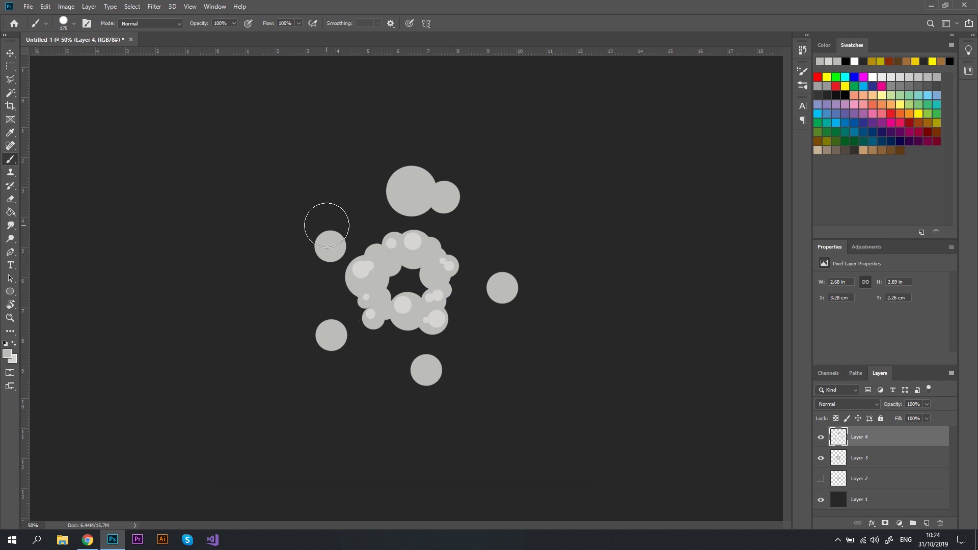
{"action": "left_click", "coordinate": [327, 225]}
{"action": "left_click", "coordinate": [355, 354]}
{"action": "left_click", "coordinate": [449, 352]}
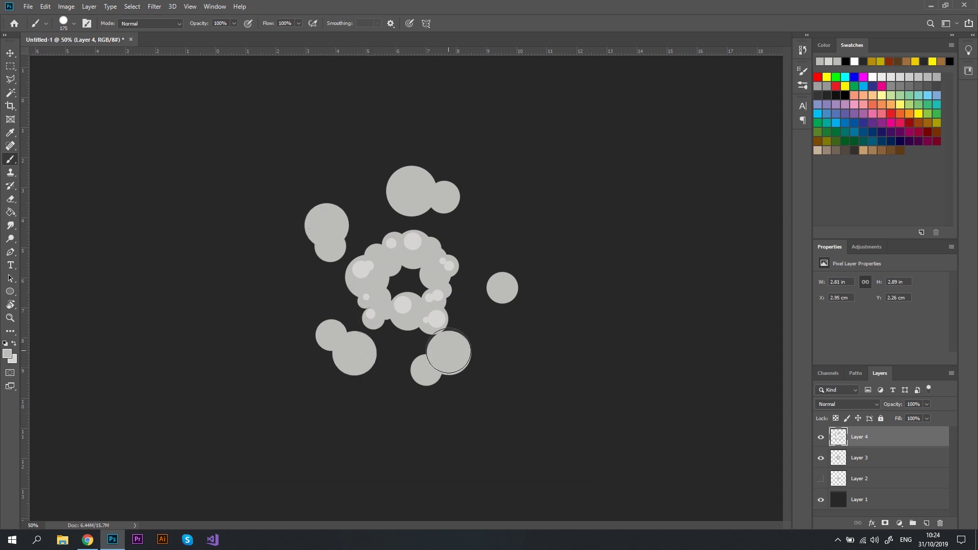
{"action": "left_click", "coordinate": [481, 269]}
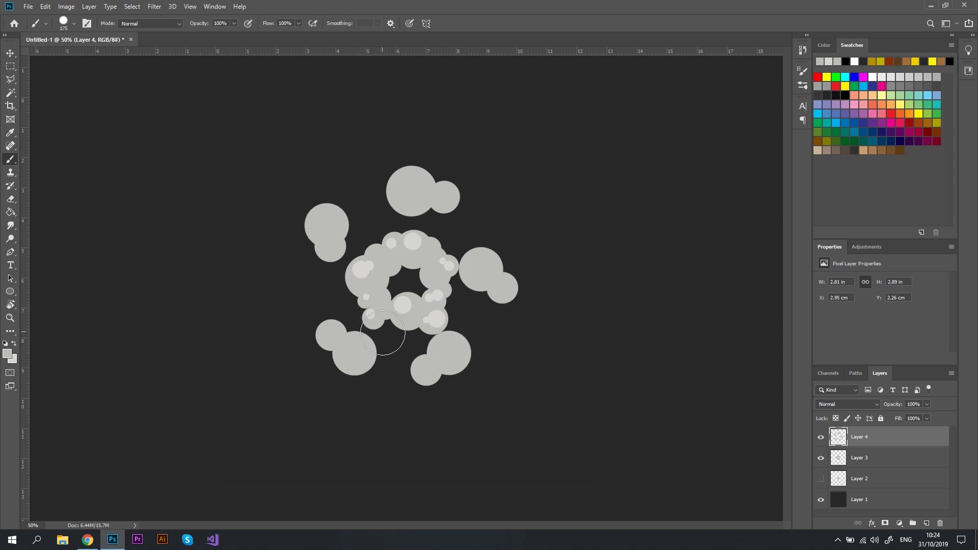
Add small bumps to the edges of all five grey clouds.
{"action": "left_click", "coordinate": [308, 243]}
{"action": "left_click", "coordinate": [473, 362]}
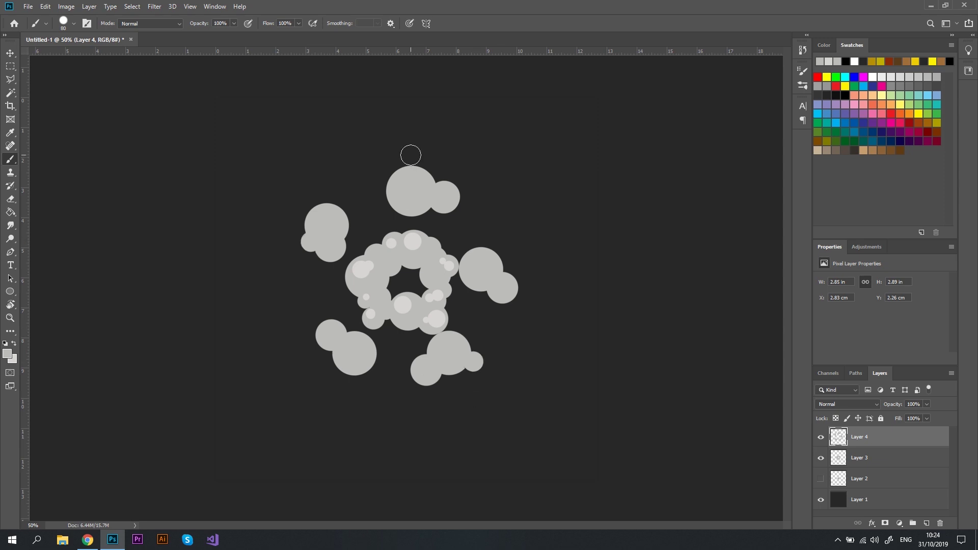
{"action": "left_click", "coordinate": [423, 165]}
{"action": "left_click", "coordinate": [461, 201]}
{"action": "left_click", "coordinate": [350, 325]}
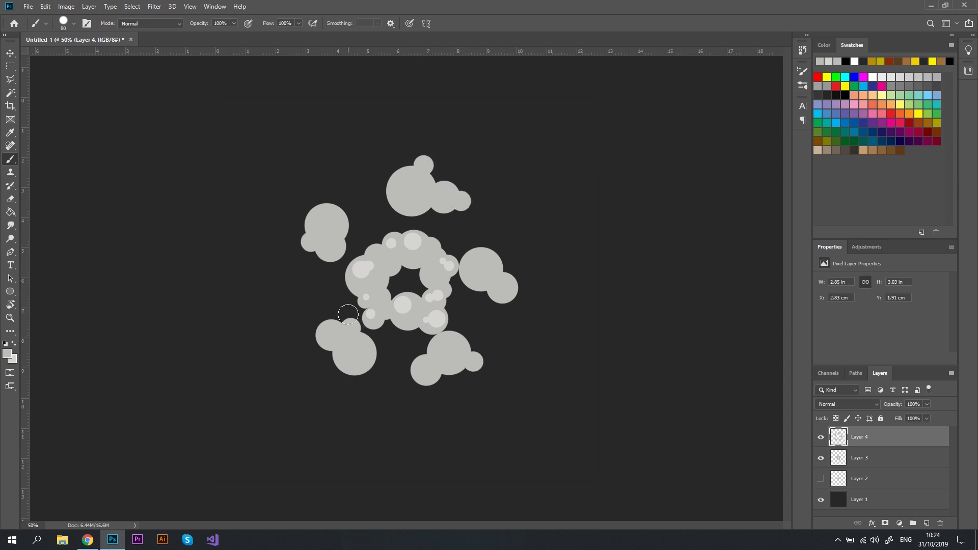
{"action": "left_click", "coordinate": [317, 329]}
{"action": "left_click", "coordinate": [342, 211]}
{"action": "left_click", "coordinate": [507, 264]}
{"action": "left_click", "coordinate": [427, 348]}
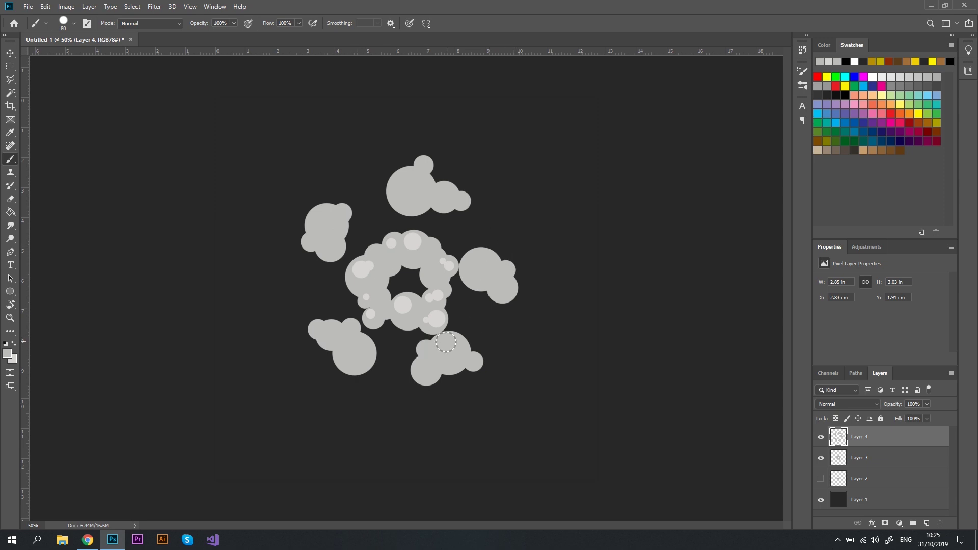
{"action": "key", "text": "bracketright"}
{"action": "key", "text": "bracketright"}
{"action": "key", "text": "bracketright"}
{"action": "left_click", "coordinate": [498, 251]}
Hide Layer 3's central ring and fill out the right and left clouds' edges.
{"action": "left_click", "coordinate": [820, 457]}
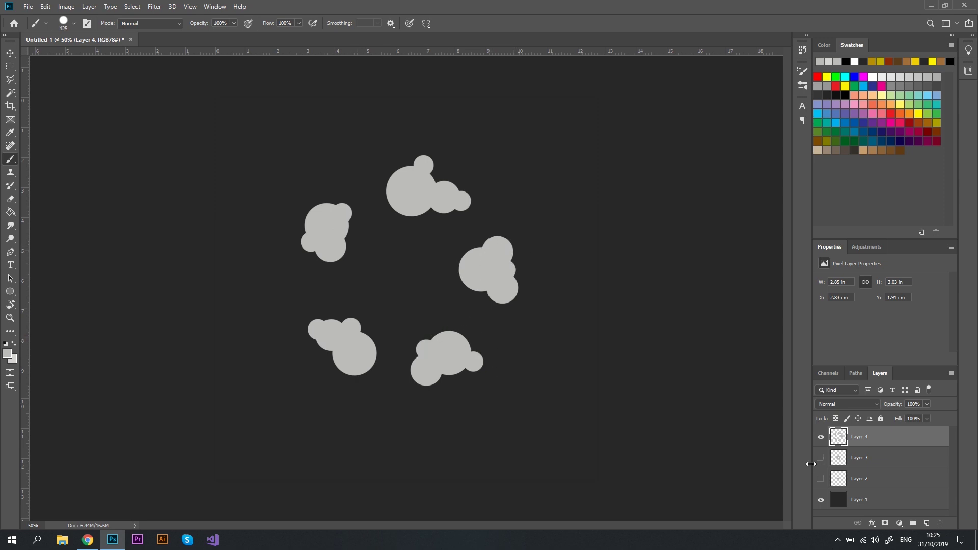
{"action": "left_click", "coordinate": [524, 267]}
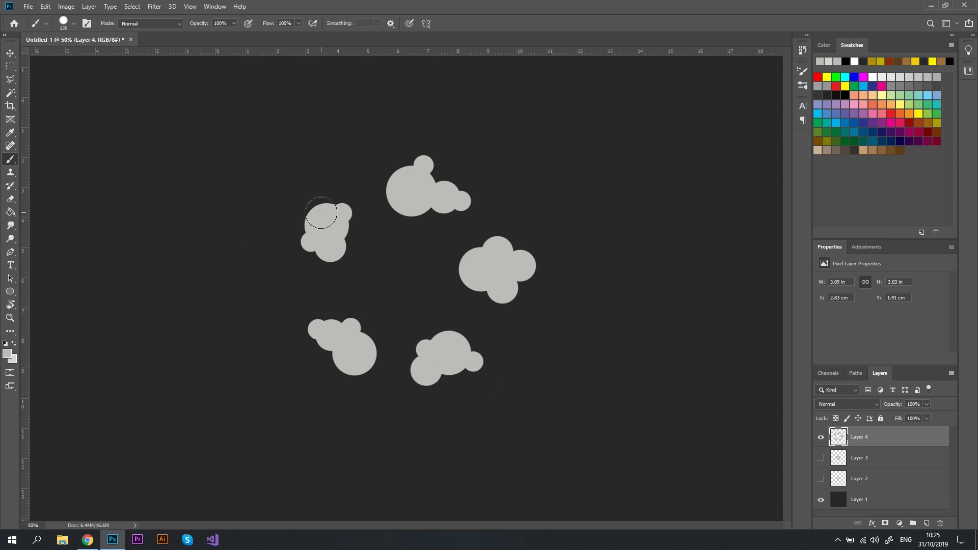
{"action": "left_click", "coordinate": [322, 210]}
{"action": "left_click", "coordinate": [307, 224]}
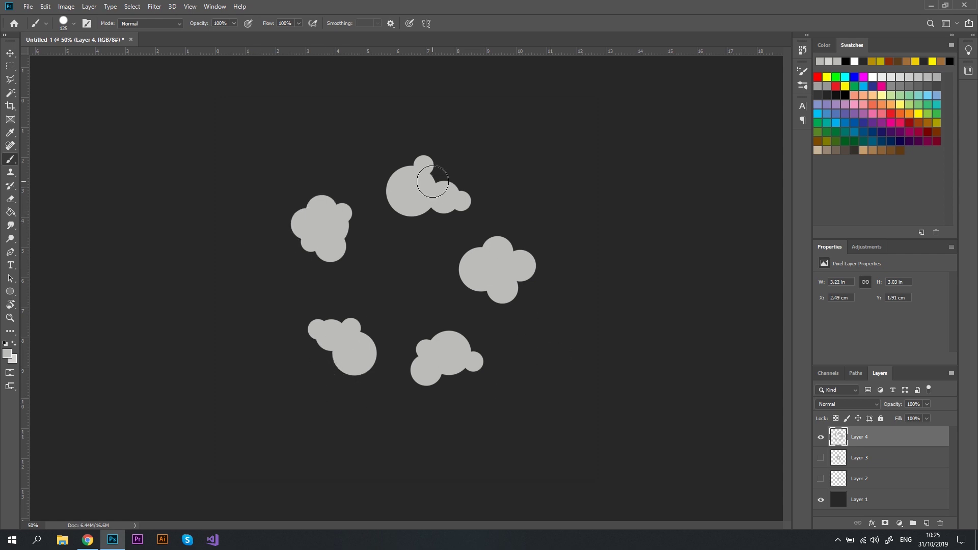
Paint lighter highlights on each of the five clouds.
{"action": "key", "text": "bracketleft"}
{"action": "key", "text": "bracketleft"}
{"action": "key", "text": "bracketleft"}
{"action": "key", "text": "bracketleft"}
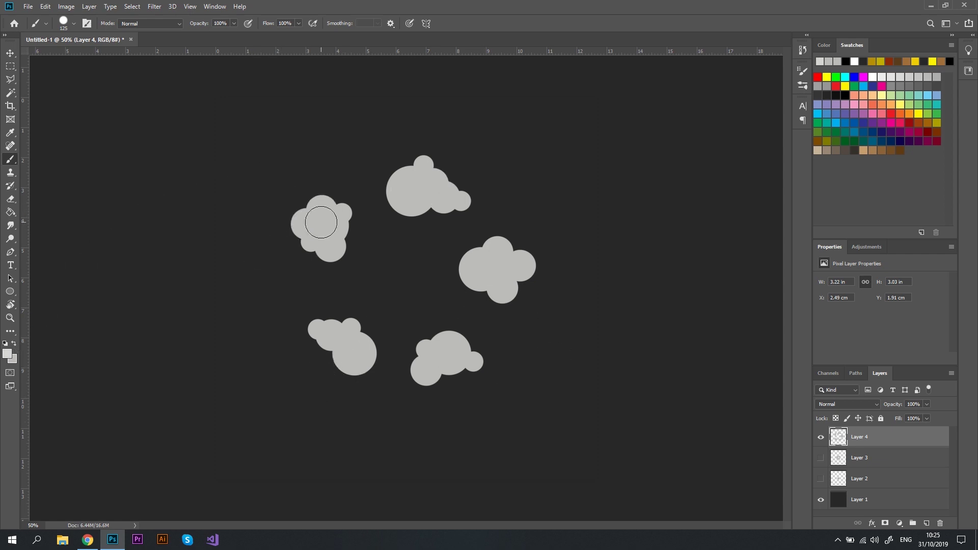
{"action": "left_click", "coordinate": [304, 223]}
{"action": "left_click", "coordinate": [329, 242]}
{"action": "key", "text": "bracketright"}
{"action": "key", "text": "bracketright"}
{"action": "left_click", "coordinate": [406, 184]}
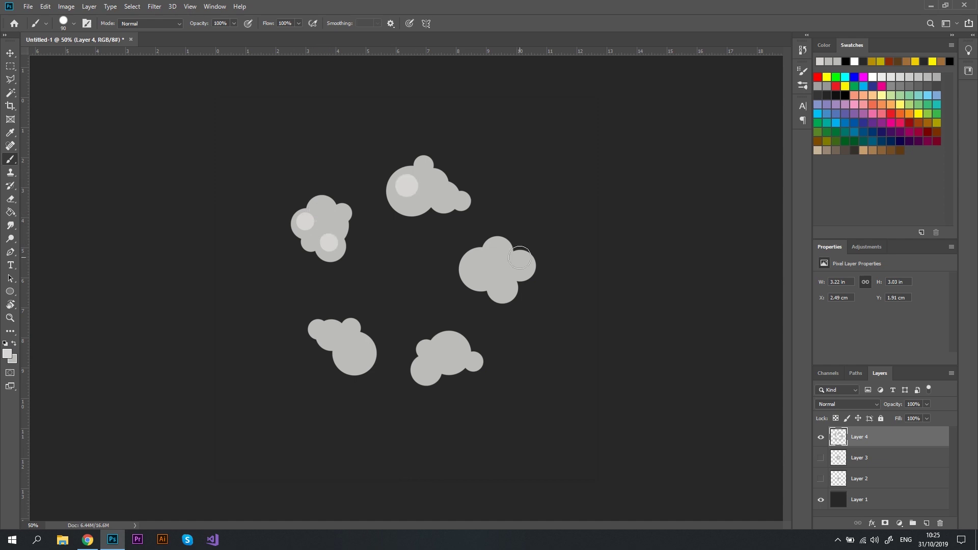
{"action": "left_click", "coordinate": [481, 264]}
{"action": "left_click", "coordinate": [449, 352]}
{"action": "left_click", "coordinate": [357, 350]}
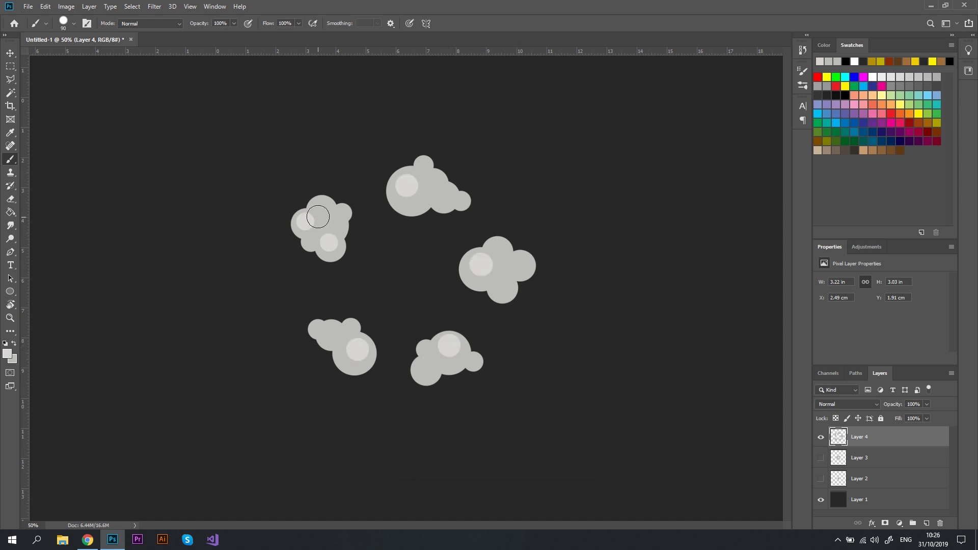
{"action": "key", "text": "bracketleft"}
{"action": "key", "text": "bracketleft"}
{"action": "key", "text": "bracketleft"}
{"action": "key", "text": "bracketleft"}
{"action": "key", "text": "bracketleft"}
{"action": "left_click", "coordinate": [315, 215]}
{"action": "left_click", "coordinate": [421, 163]}
Add small and tiny highlights to the top, left, right and bottom clouds.
{"action": "left_click", "coordinate": [352, 327]}
{"action": "left_click", "coordinate": [344, 338]}
{"action": "left_click", "coordinate": [441, 194]}
{"action": "key", "text": "bracketright"}
{"action": "key", "text": "bracketright"}
{"action": "left_click", "coordinate": [426, 184]}
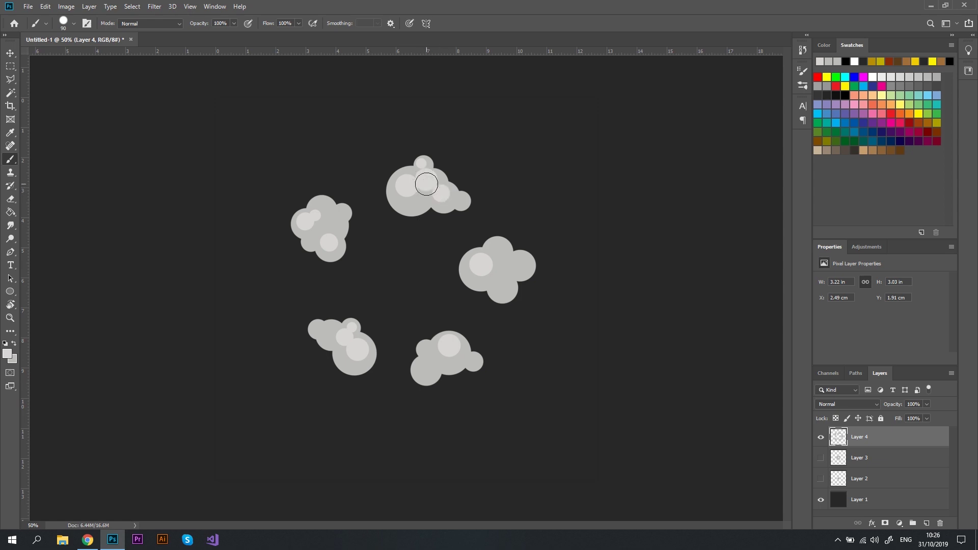
{"action": "key", "text": "bracketleft"}
{"action": "key", "text": "bracketleft"}
{"action": "key", "text": "bracketleft"}
{"action": "key", "text": "bracketleft"}
{"action": "key", "text": "bracketleft"}
{"action": "key", "text": "bracketleft"}
{"action": "key", "text": "bracketleft"}
{"action": "key", "text": "bracketleft"}
{"action": "key", "text": "bracketleft"}
{"action": "left_click", "coordinate": [340, 210]}
{"action": "left_click", "coordinate": [514, 259]}
{"action": "left_click", "coordinate": [496, 275]}
{"action": "left_click", "coordinate": [422, 367]}
{"action": "key", "text": "bracketleft"}
{"action": "key", "text": "bracketleft"}
{"action": "key", "text": "bracketleft"}
{"action": "key", "text": "bracketleft"}
{"action": "key", "text": "bracketleft"}
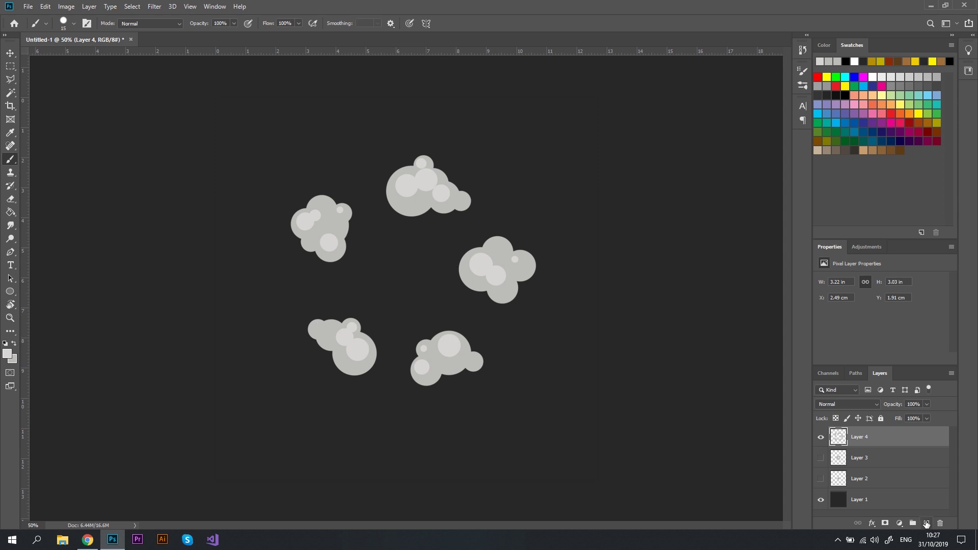
{"action": "left_click", "coordinate": [926, 523]}
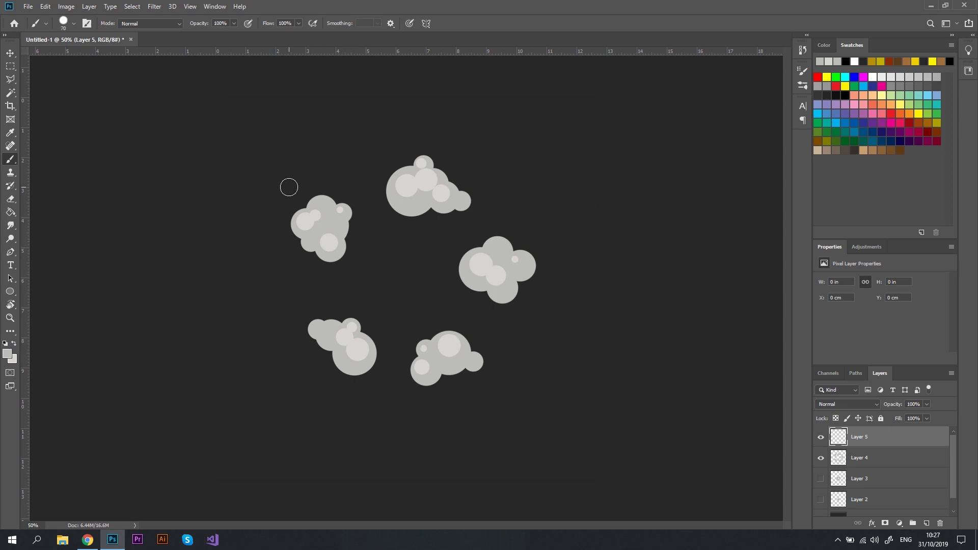
Paint eight small grey puffs in a wider ring around the clouds, then hide Layer 4.
{"action": "left_click", "coordinate": [288, 187]}
{"action": "left_click", "coordinate": [359, 144]}
{"action": "left_click", "coordinate": [464, 132]}
{"action": "left_click", "coordinate": [531, 204]}
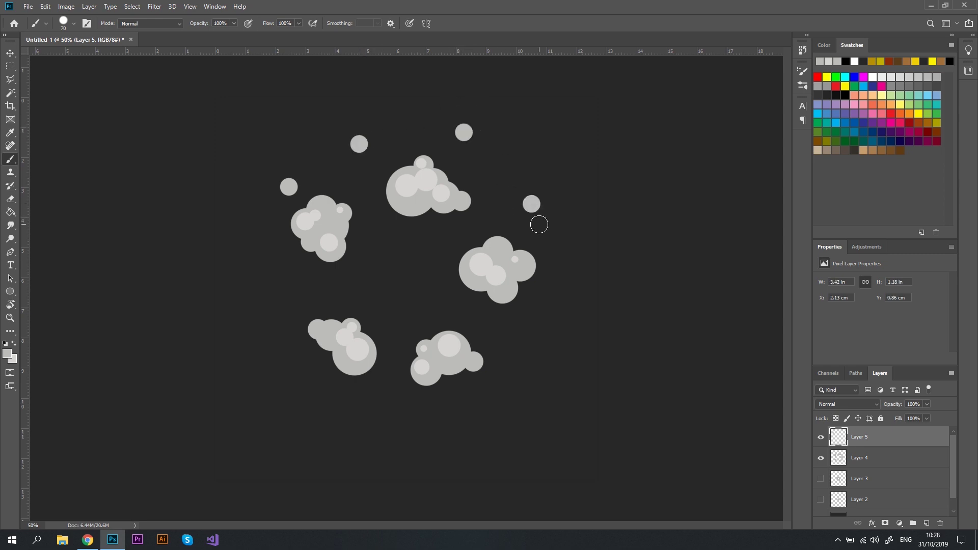
{"action": "left_click", "coordinate": [535, 332]}
{"action": "left_click", "coordinate": [453, 390]}
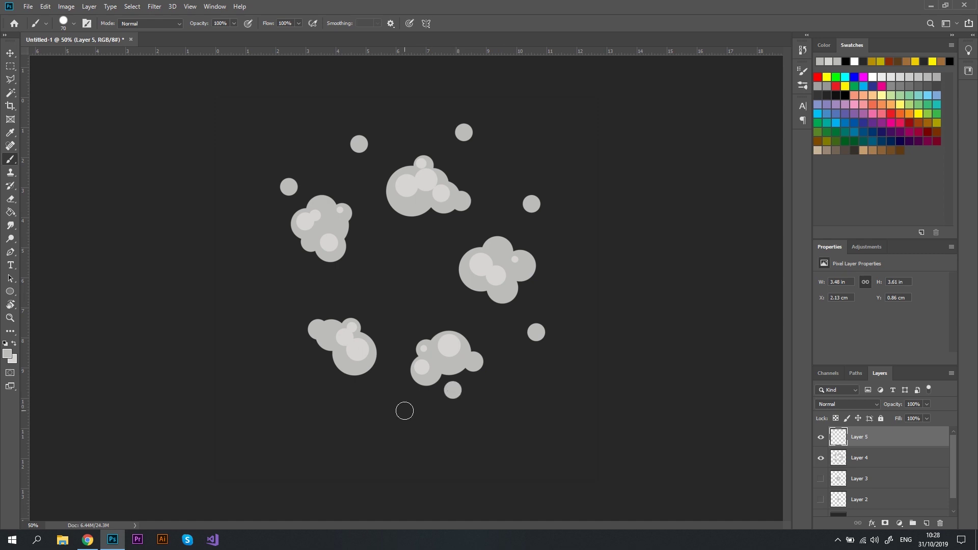
{"action": "left_click", "coordinate": [320, 374]}
{"action": "left_click", "coordinate": [272, 288]}
{"action": "left_click", "coordinate": [820, 458]}
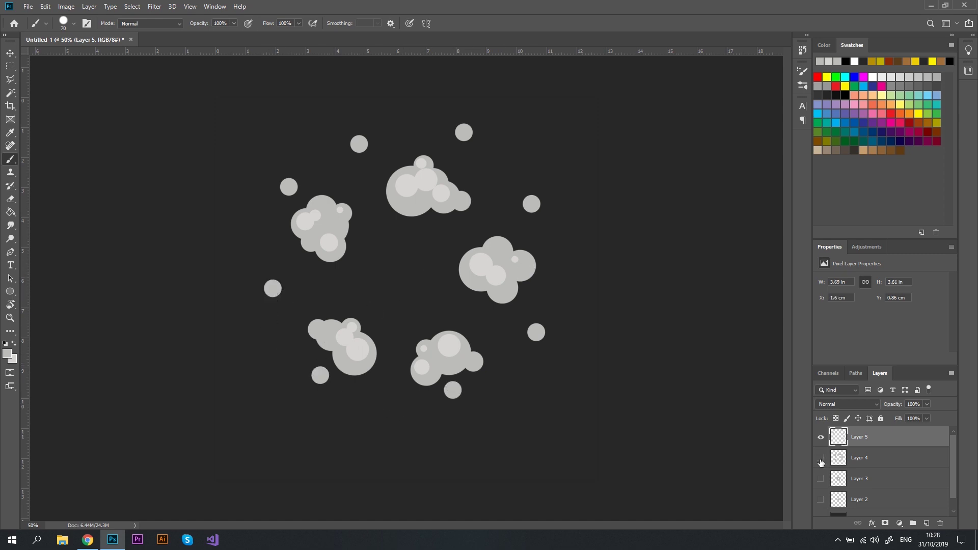
With a larger brush, grow the top, upper-left, bottom, right and lower-left puffs into clusters.
{"action": "key", "text": "bracketright"}
{"action": "key", "text": "bracketright"}
{"action": "left_click", "coordinate": [372, 136]}
{"action": "left_click", "coordinate": [369, 150]}
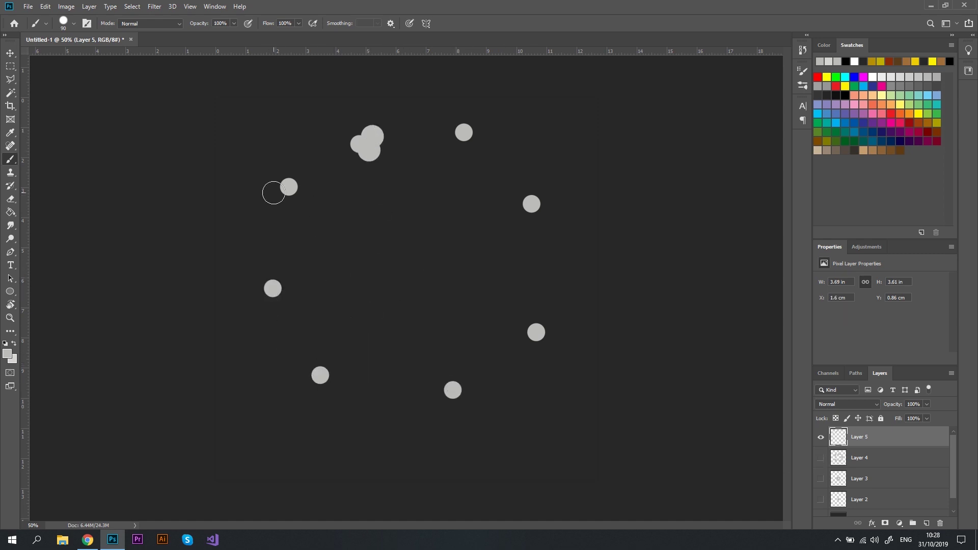
{"action": "left_click", "coordinate": [282, 200]}
{"action": "left_click", "coordinate": [435, 388]}
{"action": "left_click", "coordinate": [532, 192]}
{"action": "left_click", "coordinate": [545, 215]}
{"action": "left_click", "coordinate": [545, 198]}
{"action": "left_click", "coordinate": [304, 374]}
{"action": "left_click", "coordinate": [310, 391]}
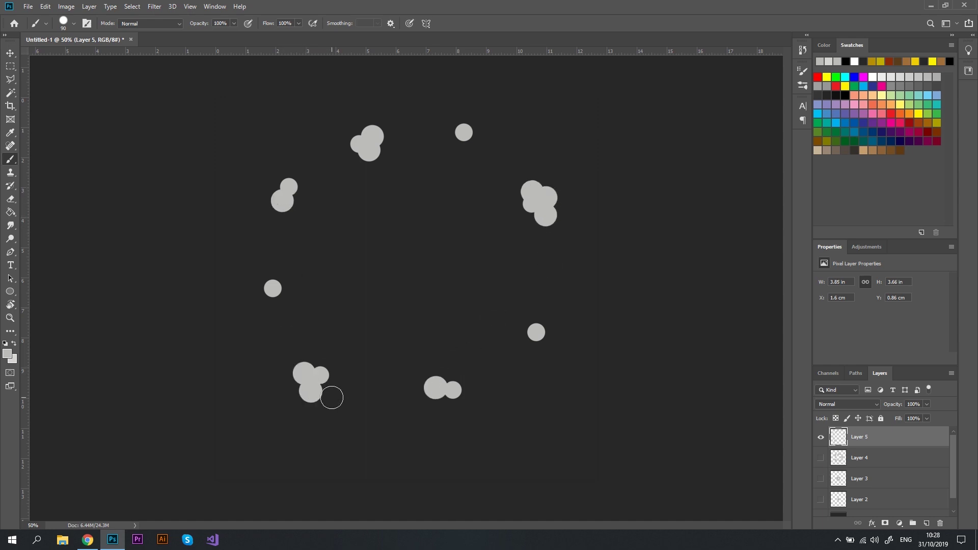
With a smaller brush, add dabs to the lower-left, bottom, top-right, upper-left, lower-right and left puffs.
{"action": "key", "text": "bracketleft"}
{"action": "key", "text": "bracketleft"}
{"action": "key", "text": "bracketleft"}
{"action": "key", "text": "bracketleft"}
{"action": "left_click", "coordinate": [321, 386]}
{"action": "left_click", "coordinate": [444, 399]}
{"action": "left_click", "coordinate": [473, 138]}
{"action": "left_click", "coordinate": [279, 182]}
{"action": "left_click", "coordinate": [531, 321]}
{"action": "left_click", "coordinate": [276, 278]}
{"action": "left_click", "coordinate": [279, 298]}
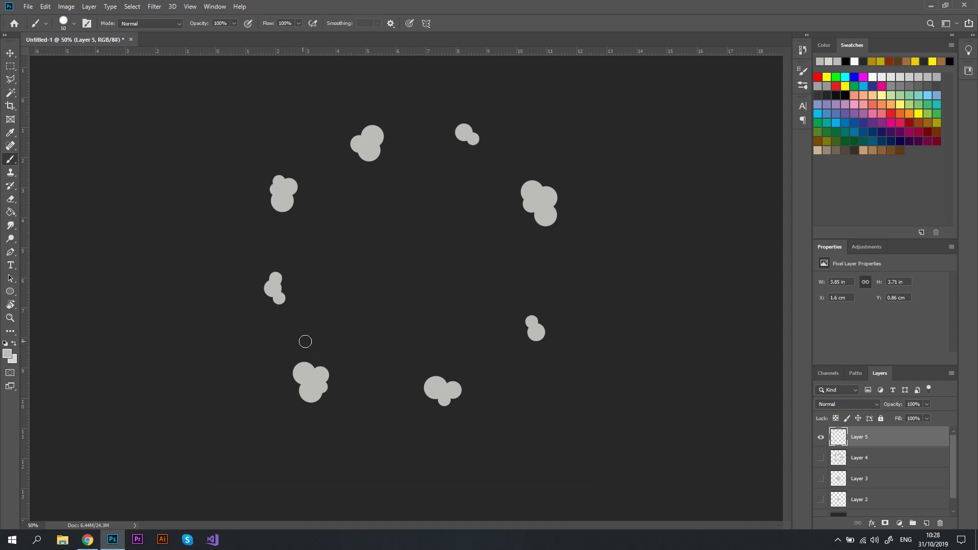
With an even smaller brush, scatter tiny dabs and specks around the ring of clusters.
{"action": "key", "text": "bracketleft"}
{"action": "key", "text": "bracketleft"}
{"action": "left_click", "coordinate": [549, 272]}
{"action": "left_click", "coordinate": [553, 277]}
{"action": "left_click", "coordinate": [261, 241]}
{"action": "left_click", "coordinate": [500, 141]}
{"action": "left_click", "coordinate": [282, 333]}
{"action": "left_click", "coordinate": [279, 339]}
{"action": "left_click", "coordinate": [385, 368]}
{"action": "left_click", "coordinate": [382, 363]}
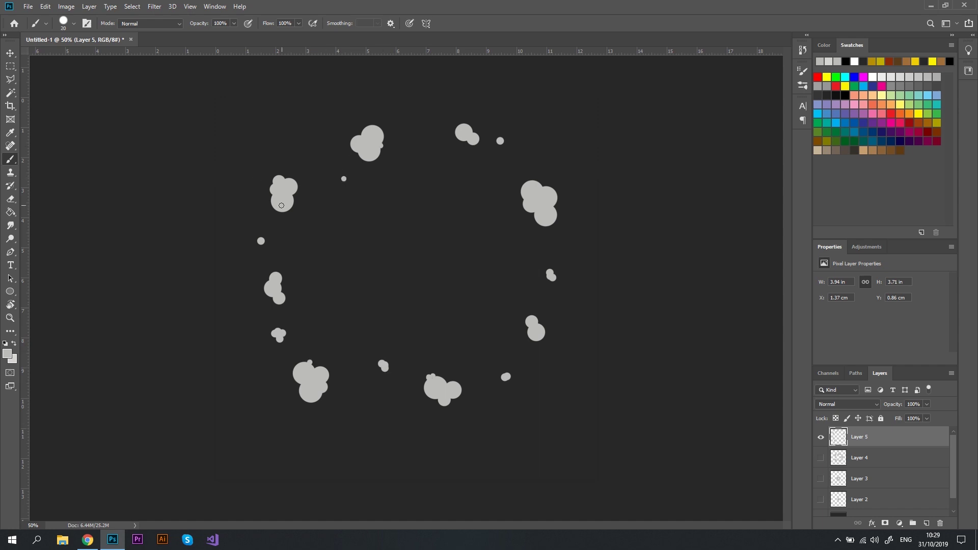
{"action": "left_click", "coordinate": [268, 274]}
{"action": "left_click", "coordinate": [552, 187]}
{"action": "left_click", "coordinate": [557, 222]}
{"action": "left_click", "coordinate": [552, 227]}
{"action": "left_click", "coordinate": [529, 339]}
{"action": "left_click", "coordinate": [455, 133]}
Swap to the lighter highlight colour and highlight each puff cluster around the ring.
{"action": "left_click", "coordinate": [13, 344]}
{"action": "key", "text": "]"}
{"action": "key", "text": "]"}
{"action": "left_click", "coordinate": [279, 201]}
{"action": "left_click", "coordinate": [371, 136]}
{"action": "left_click", "coordinate": [360, 143]}
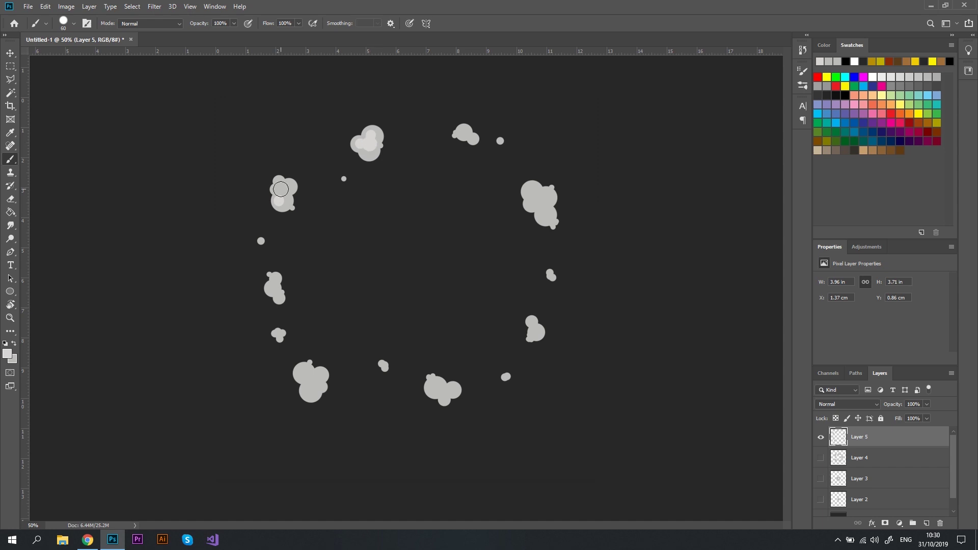
{"action": "left_click", "coordinate": [289, 186]}
{"action": "left_click", "coordinate": [463, 131]}
{"action": "left_click", "coordinate": [275, 277]}
{"action": "left_click", "coordinate": [274, 287]}
{"action": "left_click", "coordinate": [282, 191]}
{"action": "left_click", "coordinate": [531, 190]}
{"action": "left_click", "coordinate": [540, 197]}
{"action": "left_click", "coordinate": [305, 372]}
{"action": "left_click", "coordinate": [315, 378]}
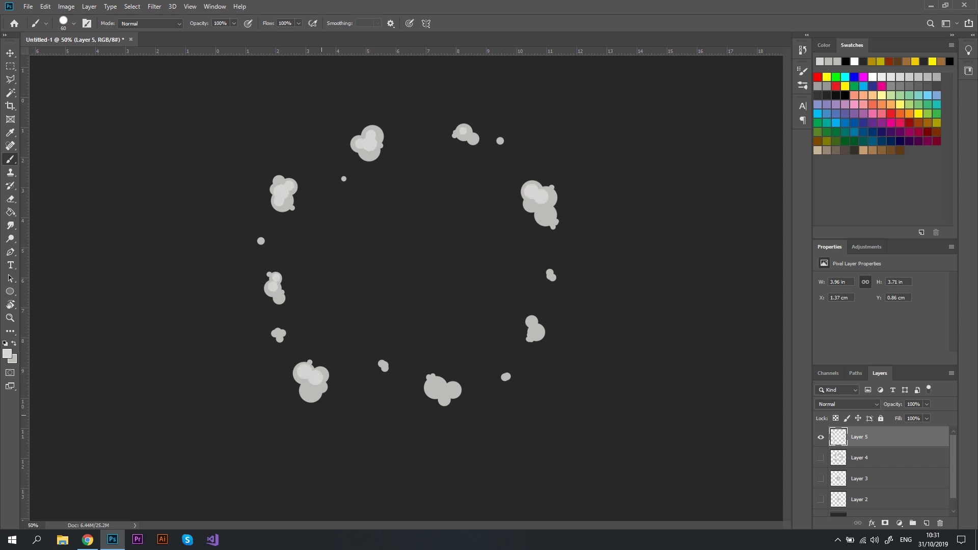
{"action": "left_click", "coordinate": [436, 386]}
Add smaller highlights to the lower-right, bottom and right-side dots, then create empty Layer 6.
{"action": "key", "text": "bracketleft"}
{"action": "key", "text": "bracketleft"}
{"action": "left_click", "coordinate": [532, 323]}
{"action": "left_click", "coordinate": [441, 392]}
{"action": "key", "text": "bracketleft"}
{"action": "left_click", "coordinate": [451, 384]}
{"action": "left_click", "coordinate": [550, 276]}
{"action": "left_click", "coordinate": [925, 523]}
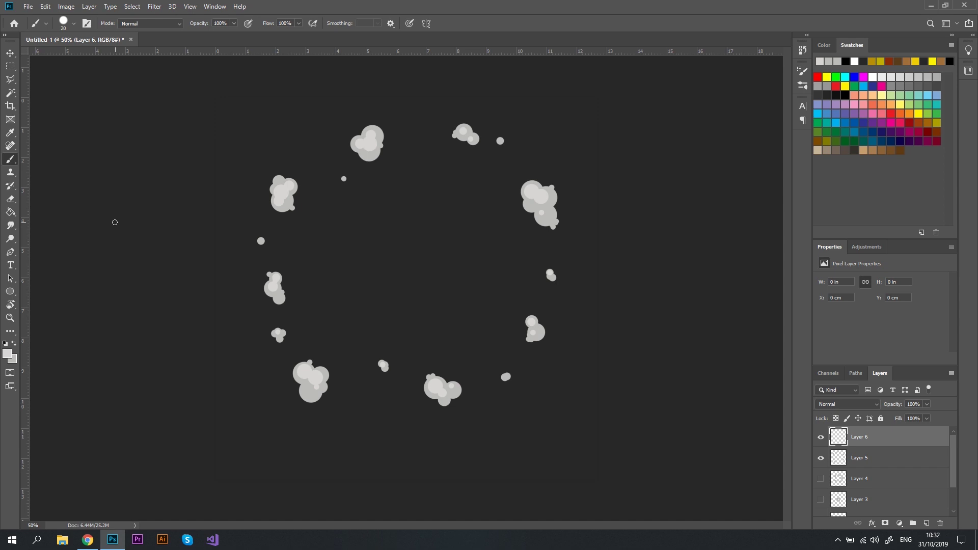
In grey, paint five puffs outside the clouds plus three small dust dots on the ring.
{"action": "left_click", "coordinate": [14, 345]}
{"action": "left_click", "coordinate": [263, 179]}
{"action": "left_click", "coordinate": [354, 128]}
{"action": "left_click", "coordinate": [561, 198]}
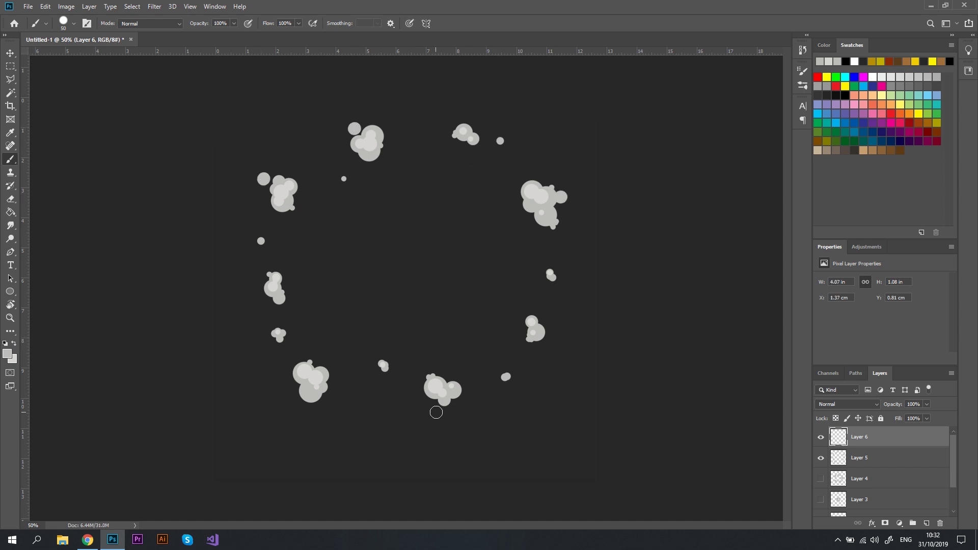
{"action": "left_click", "coordinate": [434, 408]}
{"action": "left_click", "coordinate": [293, 389]}
{"action": "left_click", "coordinate": [476, 127]}
{"action": "left_click", "coordinate": [548, 337]}
{"action": "left_click", "coordinate": [254, 293]}
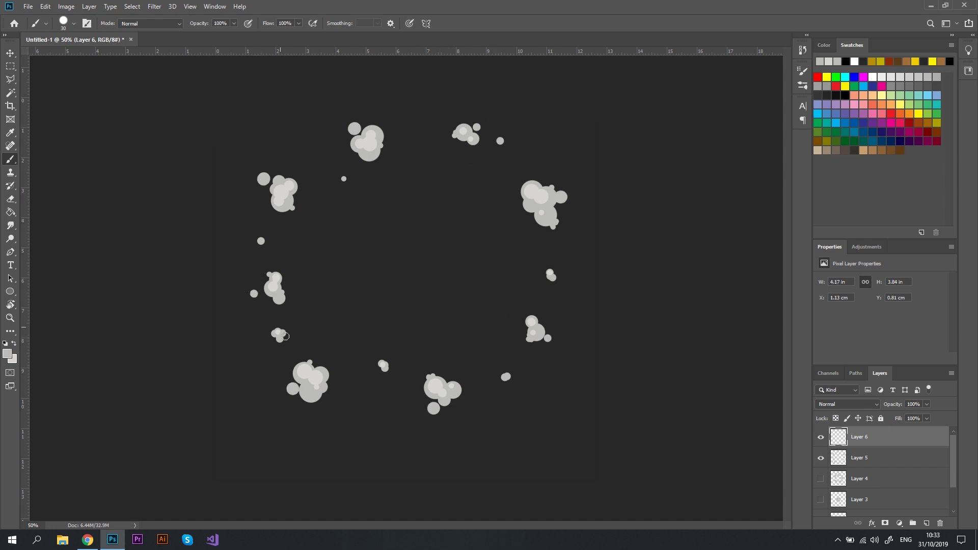
Hide Layer 5 and, with a larger brush, puff five dots up into small clouds.
{"action": "left_click", "coordinate": [820, 457]}
{"action": "key", "text": "bracketleft"}
{"action": "key", "text": "bracketleft"}
{"action": "key", "text": "bracketright"}
{"action": "key", "text": "bracketright"}
{"action": "left_click", "coordinate": [350, 405]}
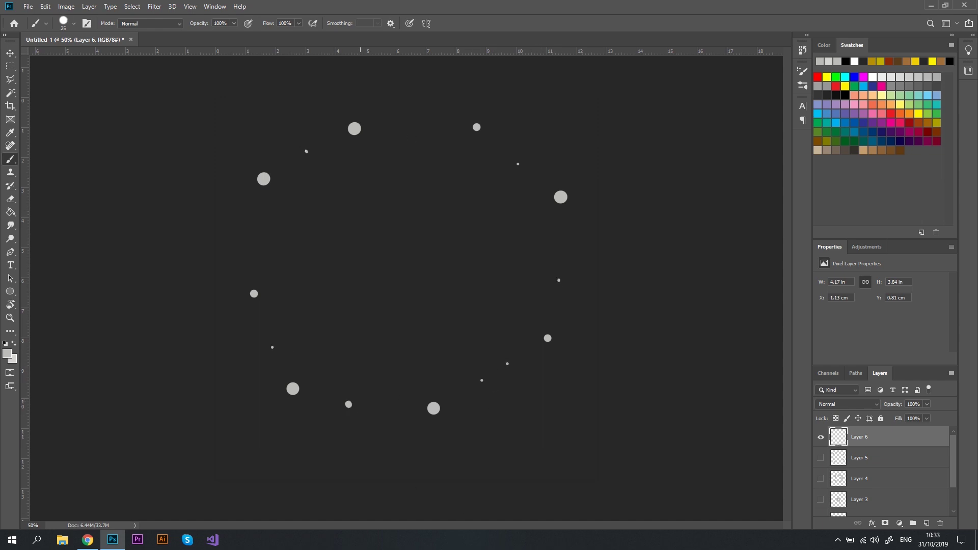
{"action": "left_click", "coordinate": [296, 386]}
{"action": "left_click", "coordinate": [431, 407]}
{"action": "left_click", "coordinate": [561, 195]}
{"action": "left_click", "coordinate": [359, 134]}
Using brush sizes 20 and 25, add dabs around the top and left clouds.
{"action": "key", "text": "bracketleft"}
{"action": "left_click", "coordinate": [350, 134]}
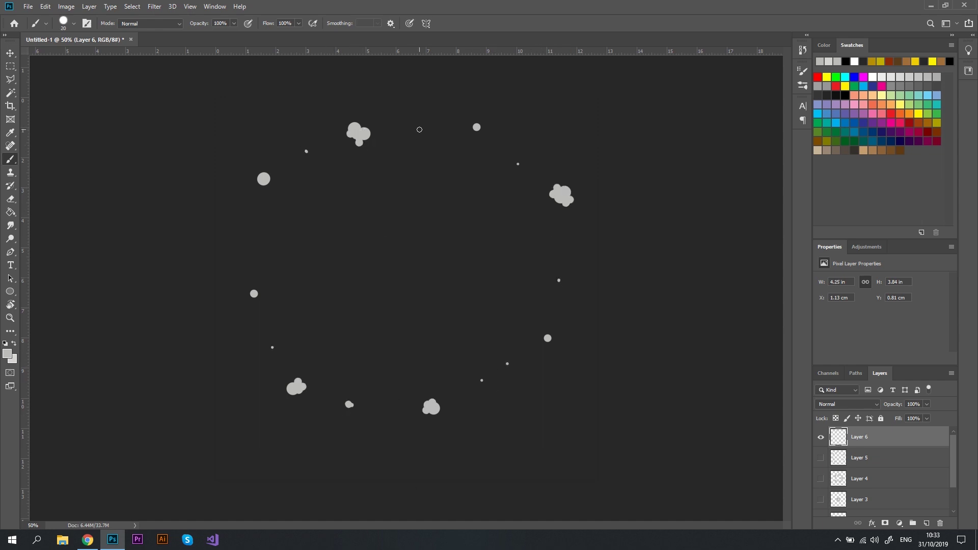
{"action": "left_click", "coordinate": [420, 131]}
{"action": "key", "text": "bracketright"}
{"action": "left_click", "coordinate": [257, 293]}
{"action": "left_click", "coordinate": [258, 286]}
{"action": "left_click", "coordinate": [261, 298]}
{"action": "key", "text": "bracketleft"}
{"action": "left_click", "coordinate": [252, 238]}
{"action": "key", "text": "bracketright"}
{"action": "left_click", "coordinate": [264, 177]}
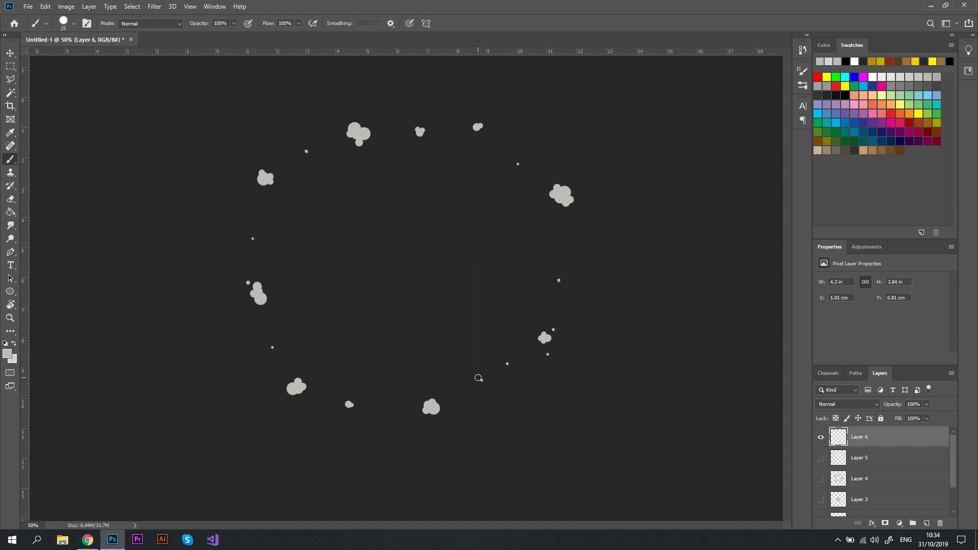
Add lighter grey highlight dabs on six cloud puffs, then create a new empty layer.
{"action": "left_click", "coordinate": [14, 344]}
{"action": "left_click", "coordinate": [355, 130]}
{"action": "left_click", "coordinate": [563, 193]}
{"action": "left_click", "coordinate": [434, 408]}
{"action": "left_click", "coordinate": [264, 177]}
{"action": "key", "text": "bracketright"}
{"action": "left_click", "coordinate": [542, 337]}
{"action": "left_click", "coordinate": [545, 338]}
{"action": "key", "text": "bracketleft"}
{"action": "key", "text": "bracketleft"}
{"action": "key", "text": "bracketleft"}
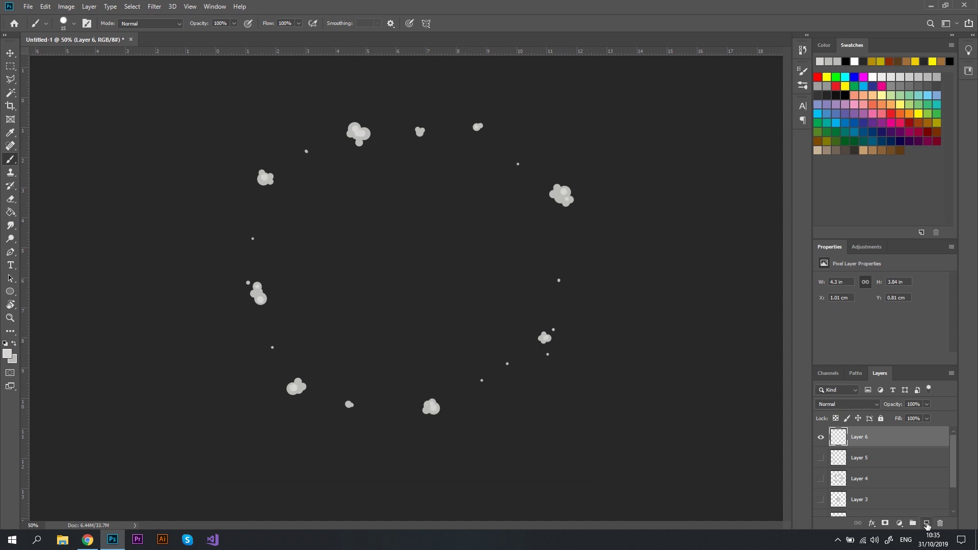
{"action": "left_click", "coordinate": [926, 523]}
On Layer 7, paint six round 40-size dabs beside the clouds and a small dot at right.
{"action": "key", "text": "bracketright"}
{"action": "left_click", "coordinate": [249, 292]}
{"action": "left_click", "coordinate": [255, 171]}
{"action": "left_click", "coordinate": [371, 116]}
{"action": "left_click", "coordinate": [543, 179]}
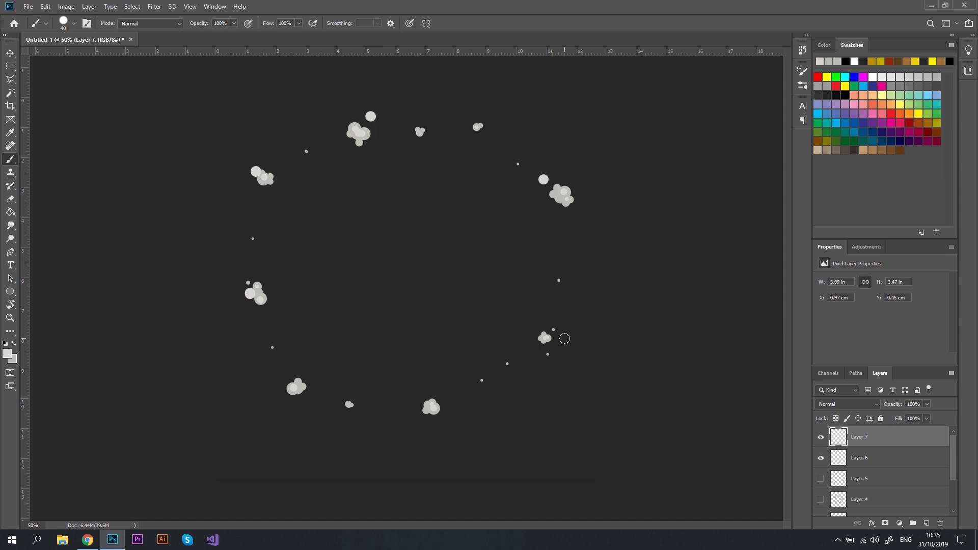
{"action": "left_click", "coordinate": [440, 421]}
{"action": "left_click", "coordinate": [285, 402]}
{"action": "key", "text": "bracketleft"}
{"action": "key", "text": "bracketleft"}
{"action": "key", "text": "bracketleft"}
{"action": "key", "text": "bracketleft"}
{"action": "left_click", "coordinate": [567, 286]}
Hide Layer 6 and fade Layer 7 to 49% opacity.
{"action": "left_click", "coordinate": [820, 457]}
{"action": "left_click", "coordinate": [926, 404]}
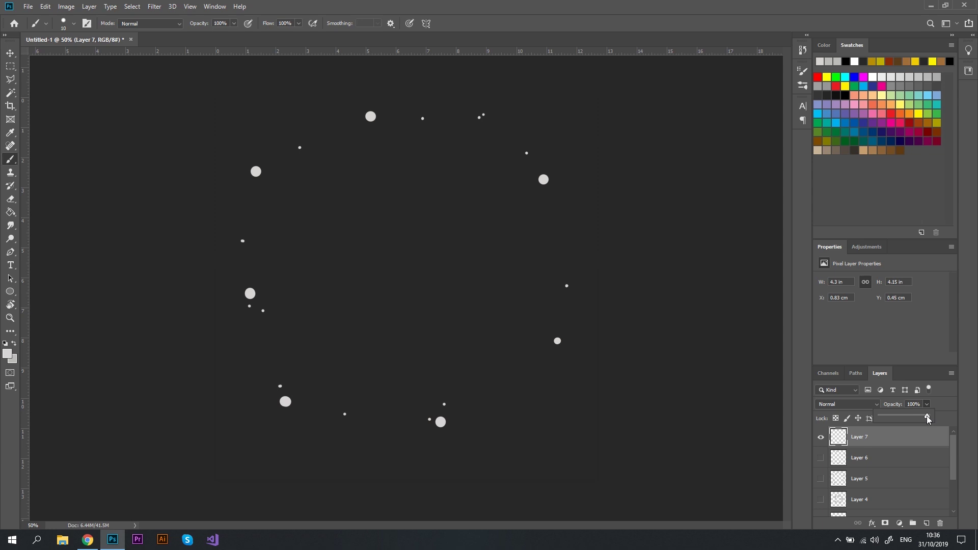
{"action": "left_click_drag", "start_coordinate": [927, 415], "coordinate": [915, 415]}
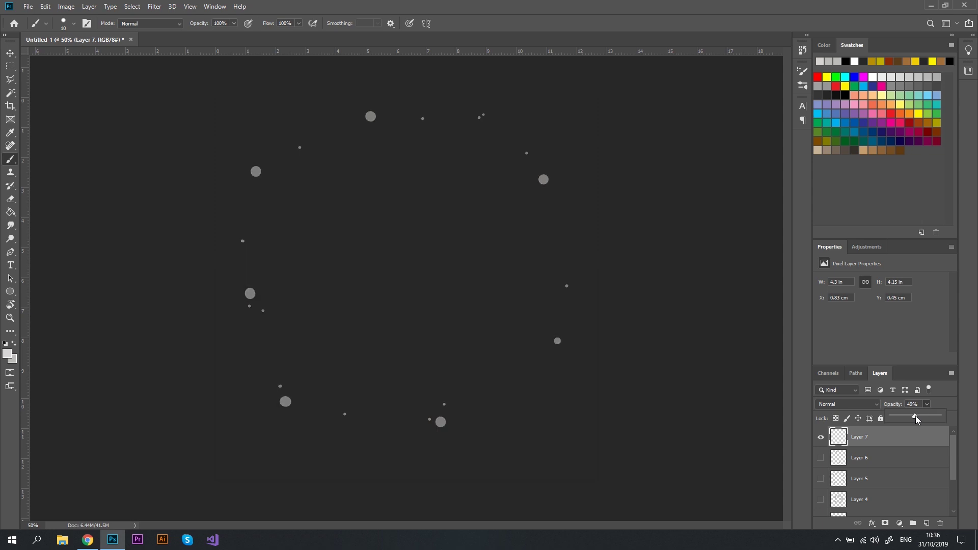
Set Layer 6 to 82% opacity, hide it again, and add an empty Layer 8.
{"action": "left_click", "coordinate": [876, 457]}
{"action": "left_click", "coordinate": [820, 458]}
{"action": "left_click", "coordinate": [926, 405]}
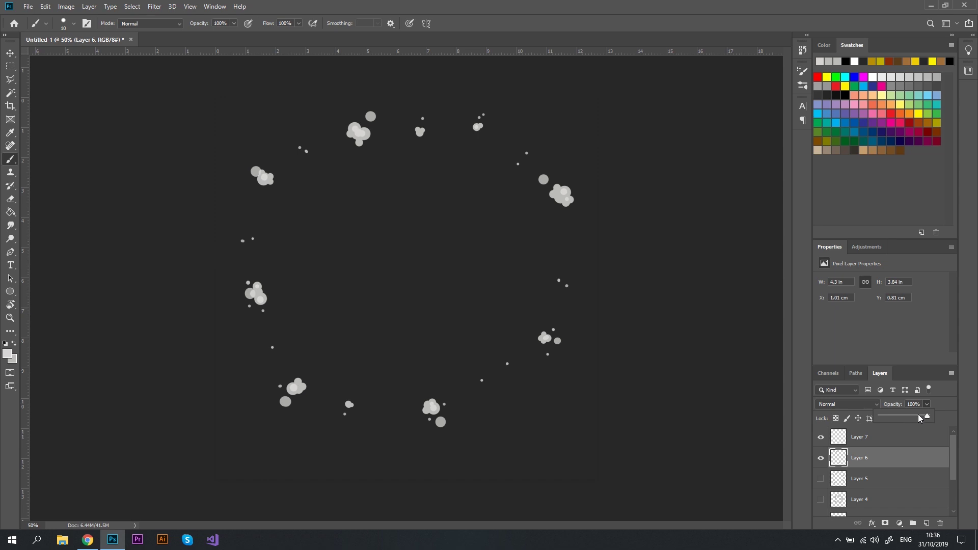
{"action": "left_click_drag", "start_coordinate": [926, 416], "coordinate": [919, 415]}
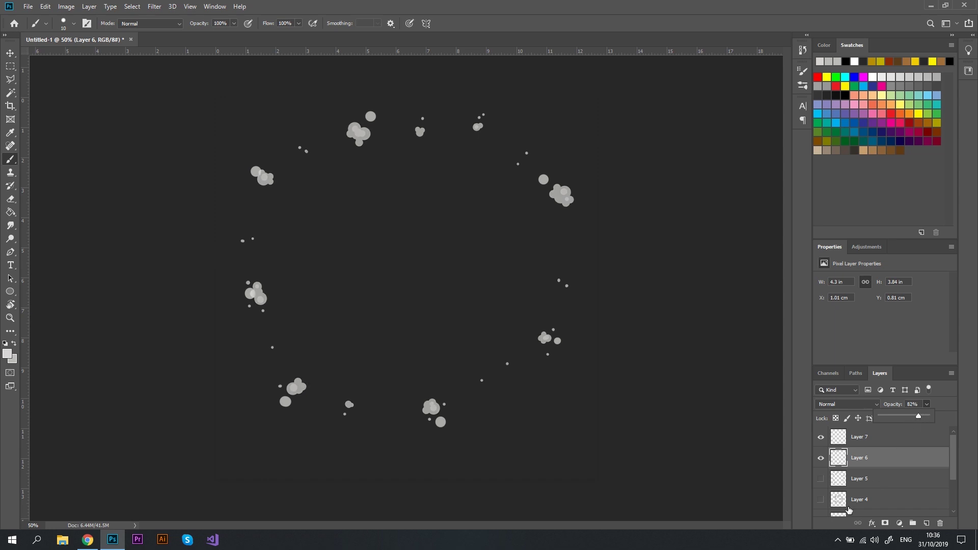
{"action": "left_click", "coordinate": [820, 457]}
{"action": "left_click", "coordinate": [927, 523]}
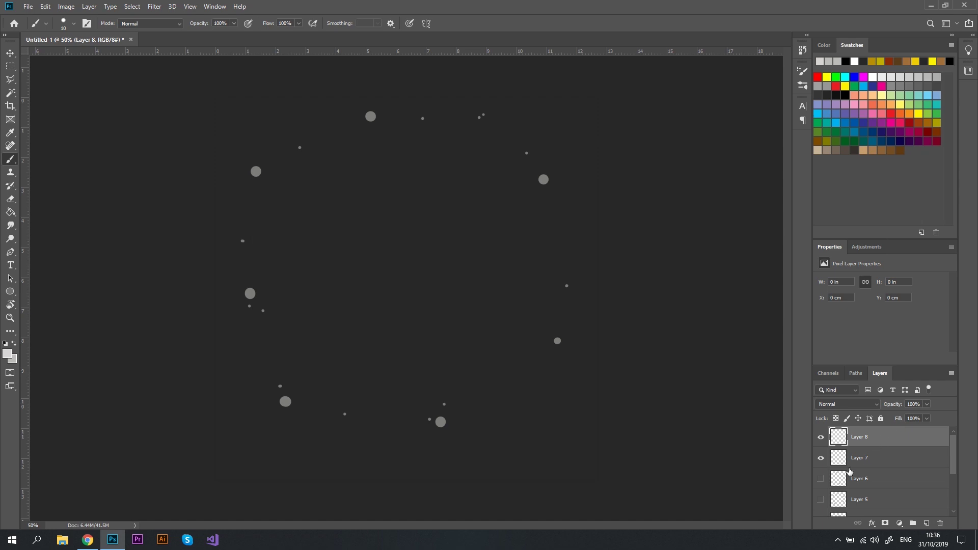
Make Layers 6, 5, 4, 3 and 2 visible together.
{"action": "left_click", "coordinate": [821, 478]}
{"action": "left_click", "coordinate": [821, 499]}
{"action": "left_click_drag", "start_coordinate": [951, 459], "coordinate": [953, 501]}
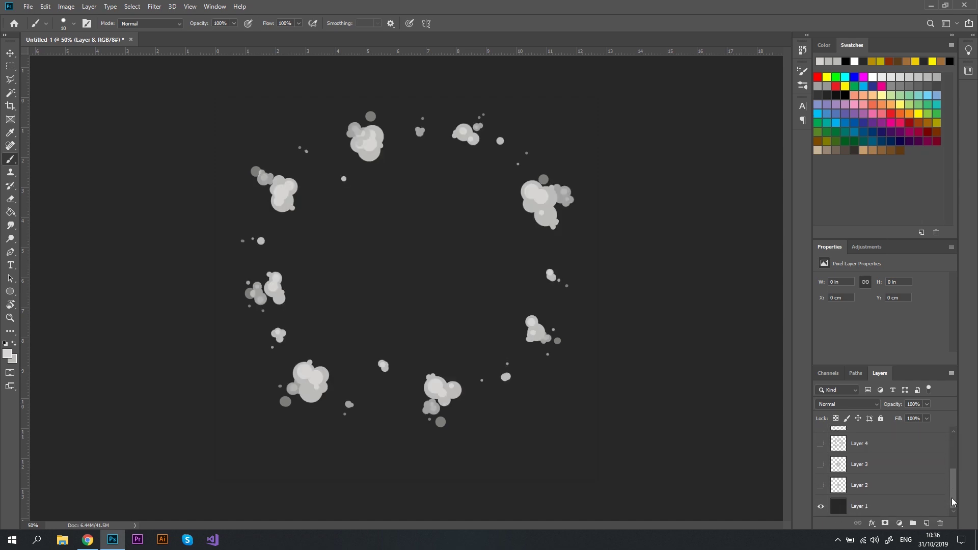
{"action": "left_click_drag", "start_coordinate": [820, 448], "coordinate": [820, 497]}
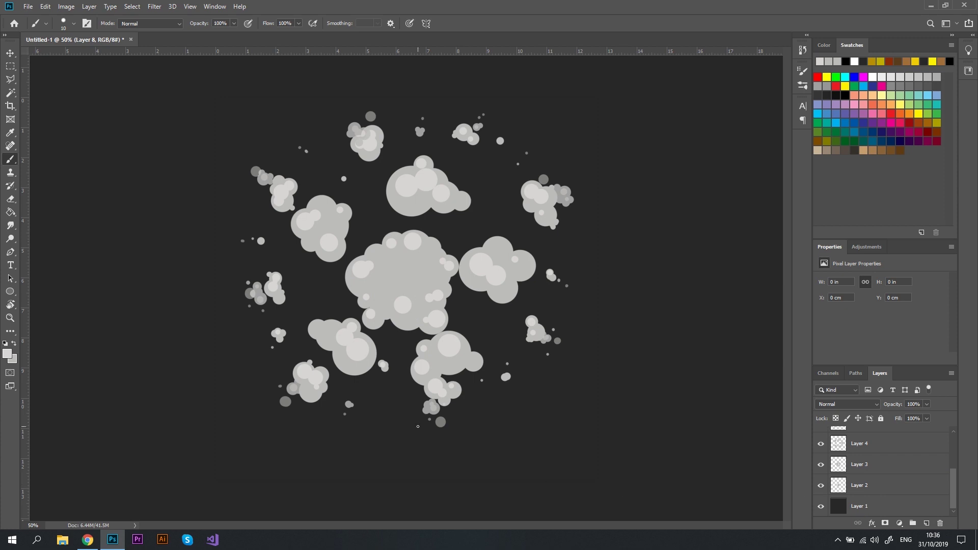
Show the Timeline panel from the Window menu and create a frame animation.
{"action": "left_click", "coordinate": [215, 6]}
{"action": "left_click", "coordinate": [228, 339]}
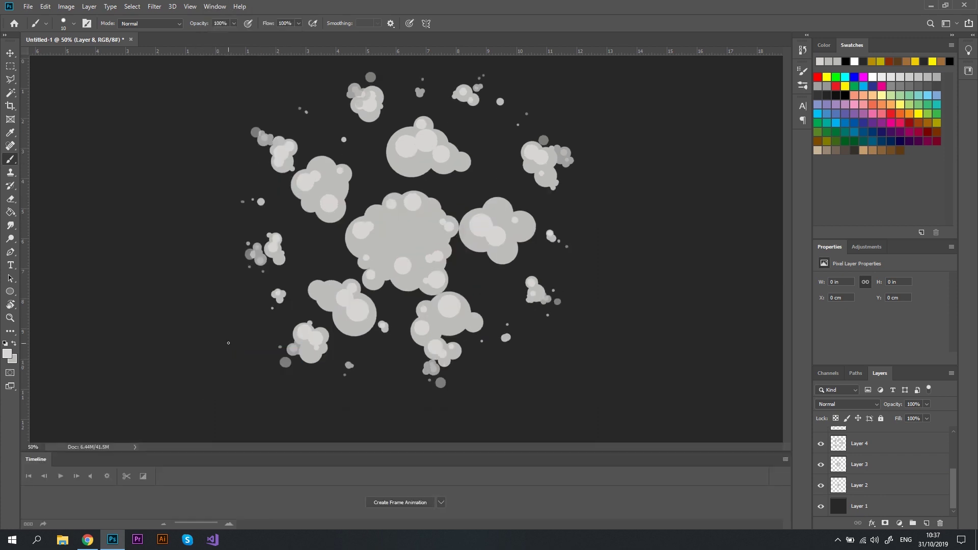
{"action": "left_click", "coordinate": [409, 502]}
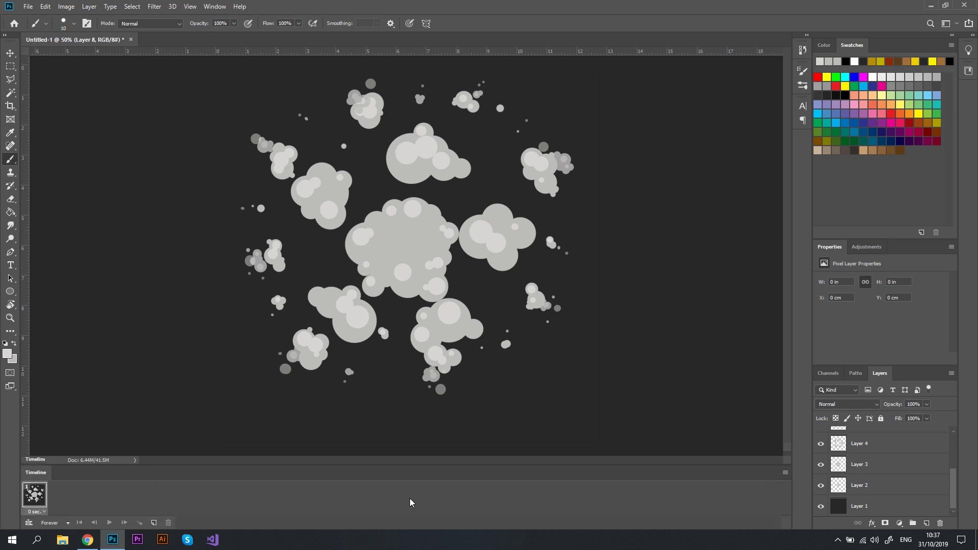
{"action": "left_click", "coordinate": [785, 473]}
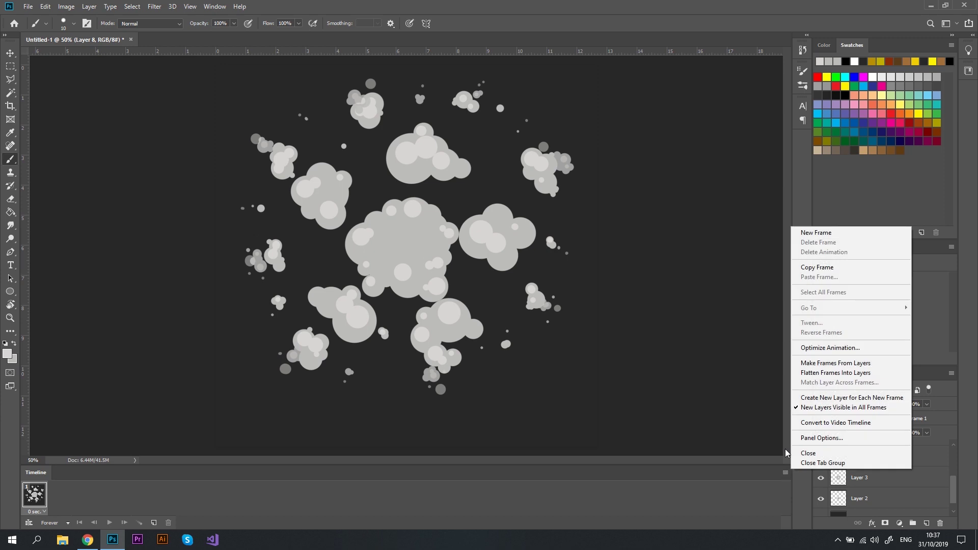
Make frames from layers and delete the background-only first frame.
{"action": "left_click", "coordinate": [835, 365]}
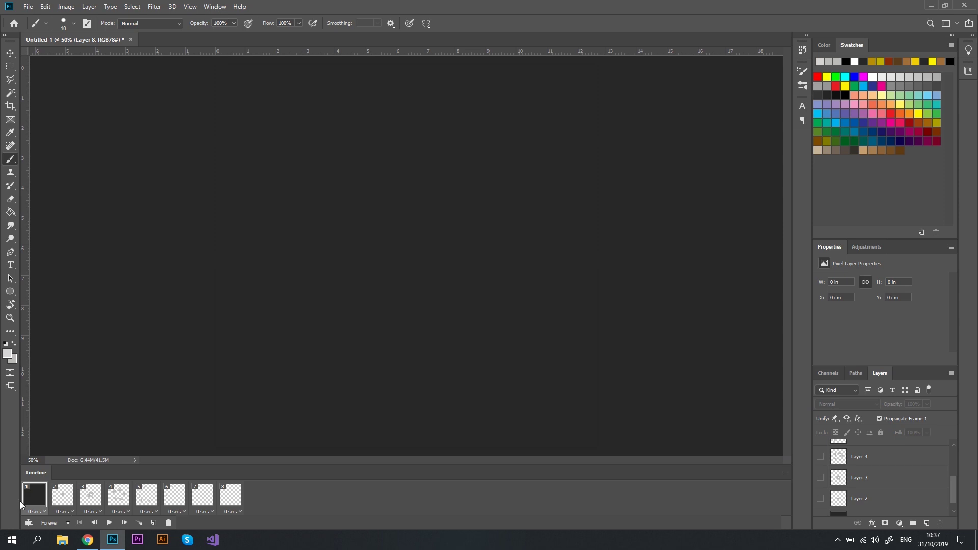
{"action": "left_click", "coordinate": [168, 523]}
{"action": "left_click", "coordinate": [441, 202]}
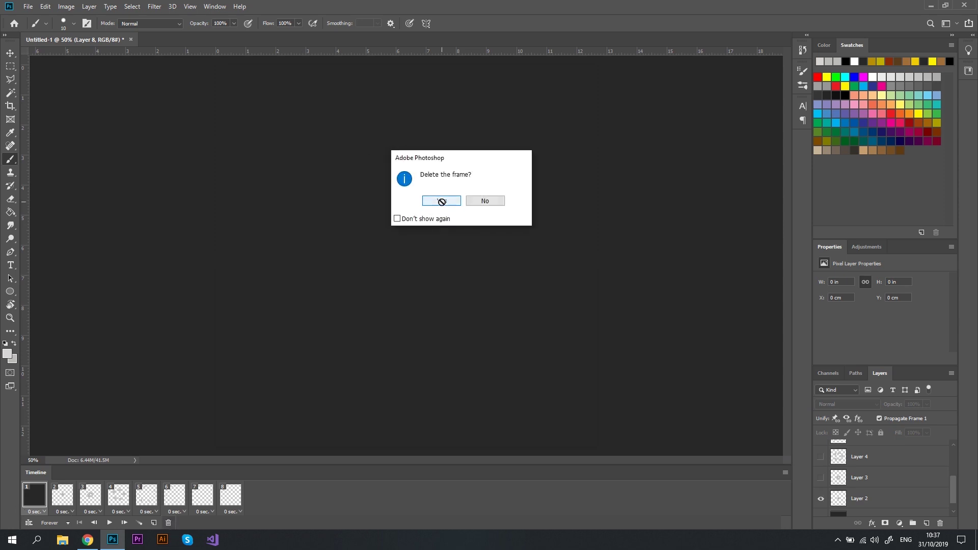
Select all seven frames and show the dark background Layer 1 in each.
{"action": "left_click", "coordinate": [204, 496], "text": "shift"}
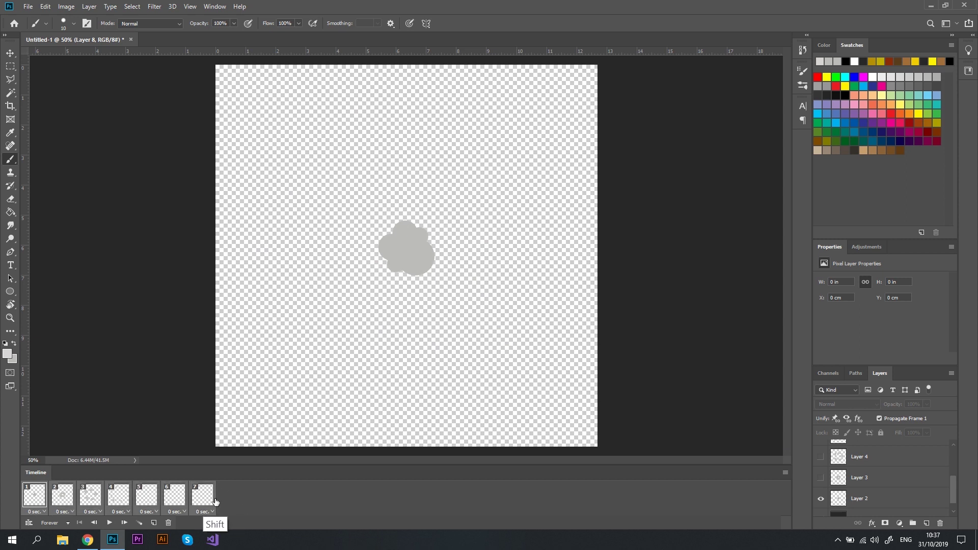
{"action": "left_click_drag", "start_coordinate": [952, 483], "coordinate": [953, 489]}
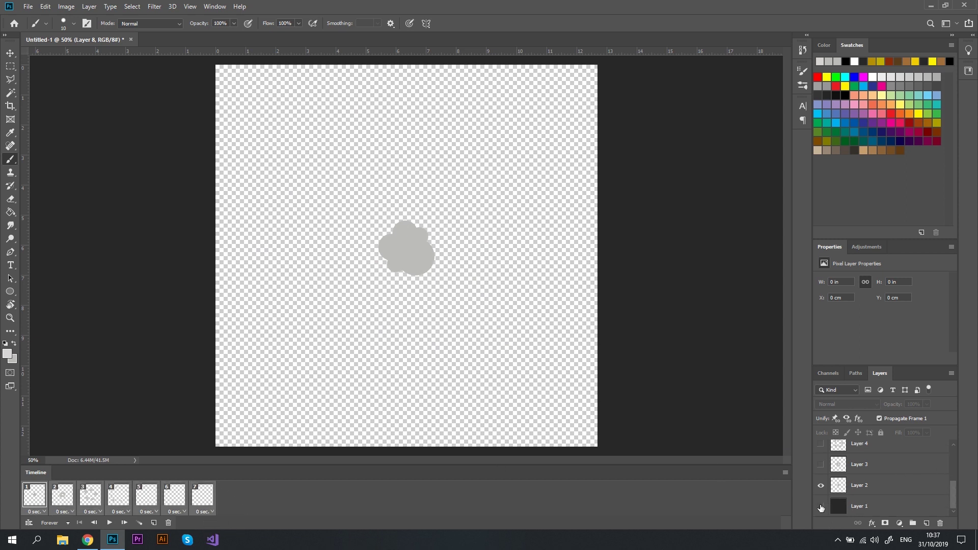
{"action": "left_click", "coordinate": [819, 506]}
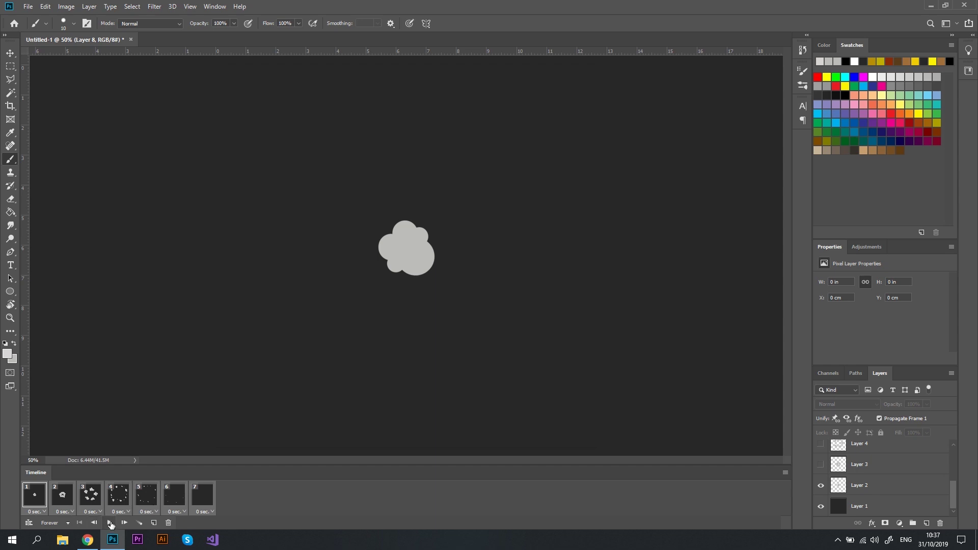
Preview the explosion, then paint size-25 dust dots into frames 5 and 6.
{"action": "left_click", "coordinate": [110, 523]}
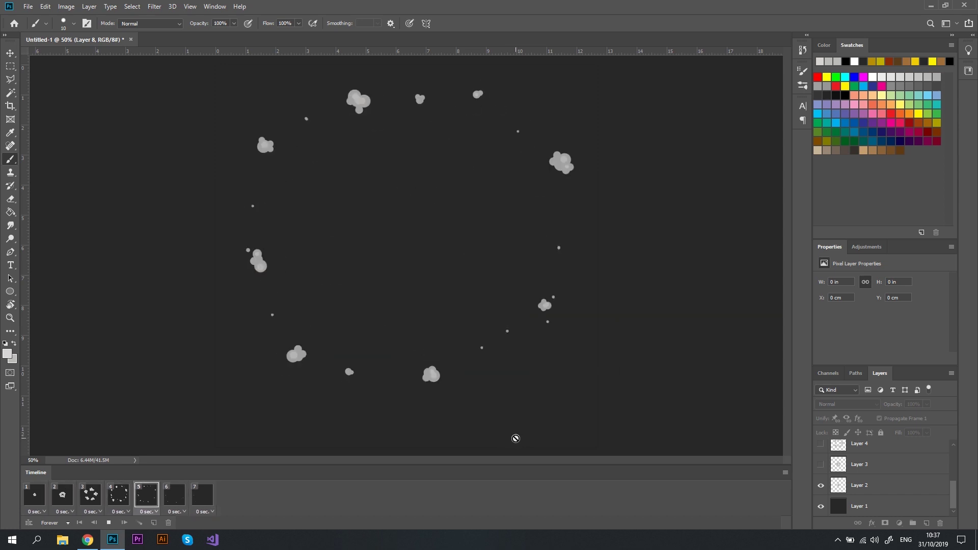
{"action": "key", "text": "space"}
{"action": "key", "text": "bracketright"}
{"action": "key", "text": "bracketright"}
{"action": "key", "text": "bracketright"}
{"action": "left_click", "coordinate": [507, 357]}
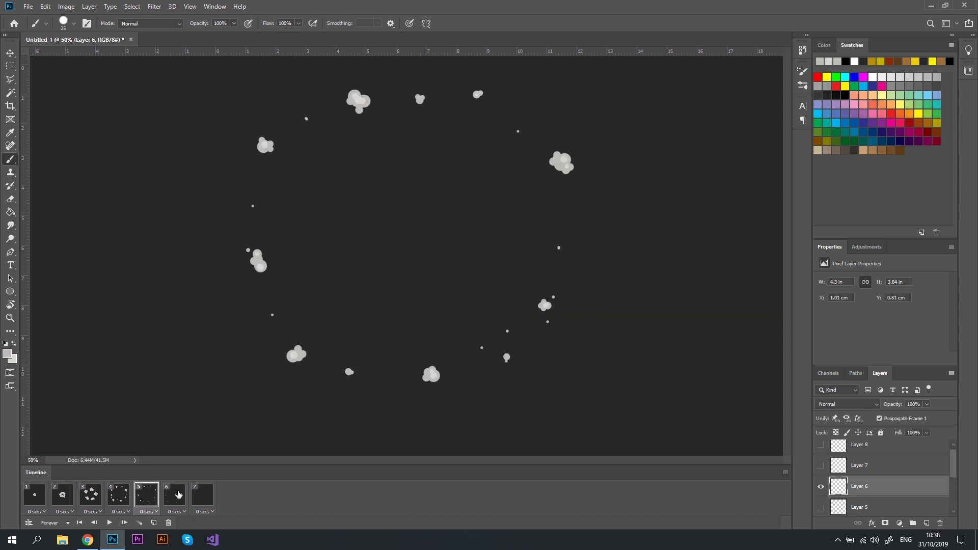
{"action": "left_click", "coordinate": [174, 494]}
{"action": "left_click", "coordinate": [515, 368]}
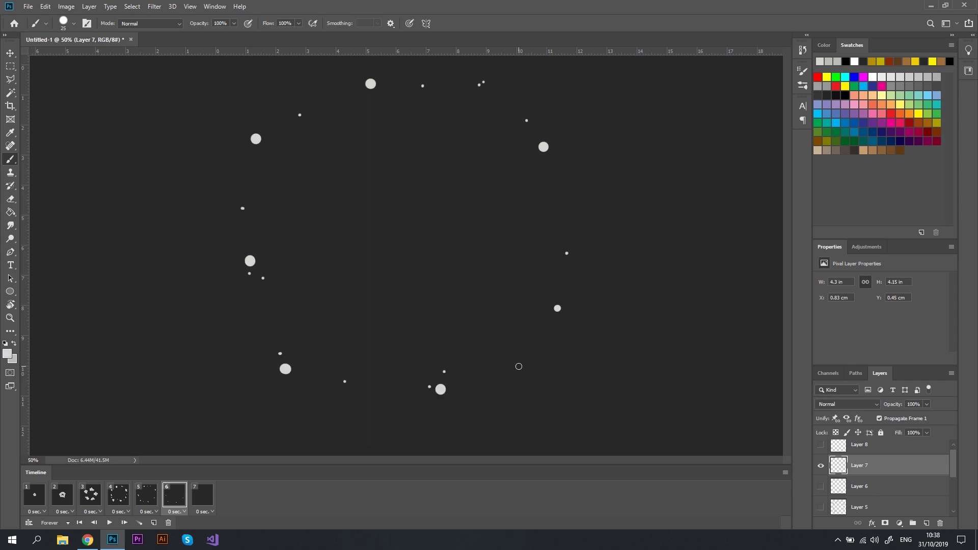
Lower Layer 7's opacity, return to frame 5, and replay the animation.
{"action": "left_click", "coordinate": [926, 404]}
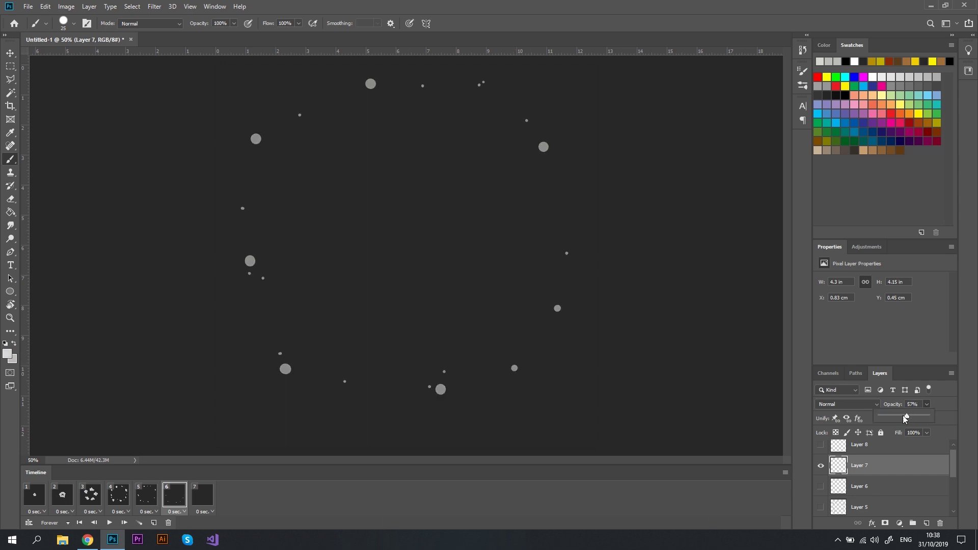
{"action": "key", "text": "Left"}
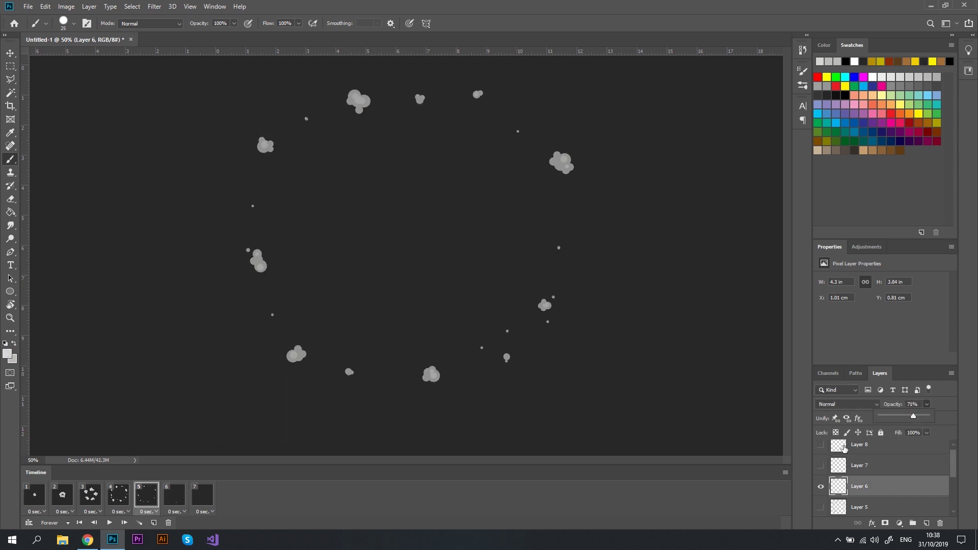
{"action": "key", "text": "space"}
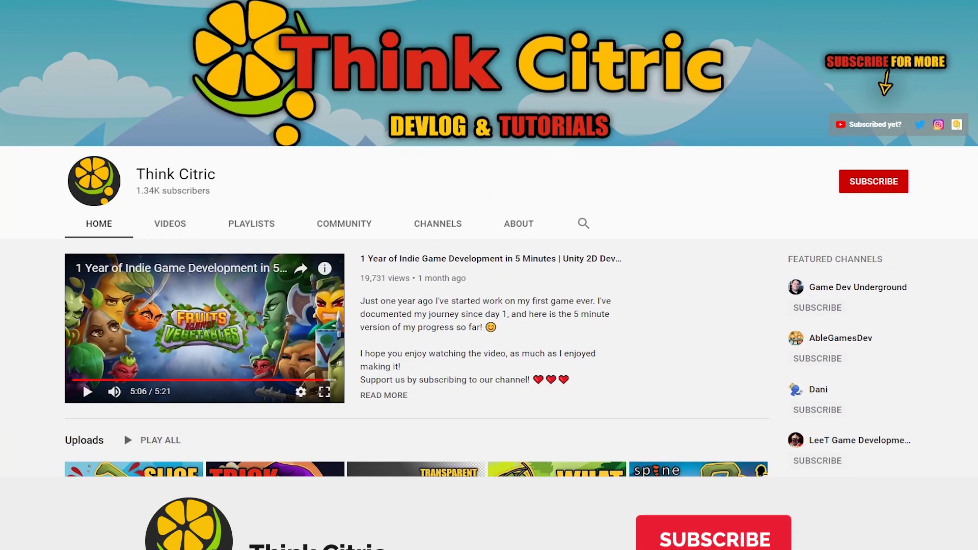
Scroll the Think Citric channel page down to its Uploads row.
{"action": "scroll", "coordinate": [489, 204], "scroll_direction": "down", "scroll_amount": 3}
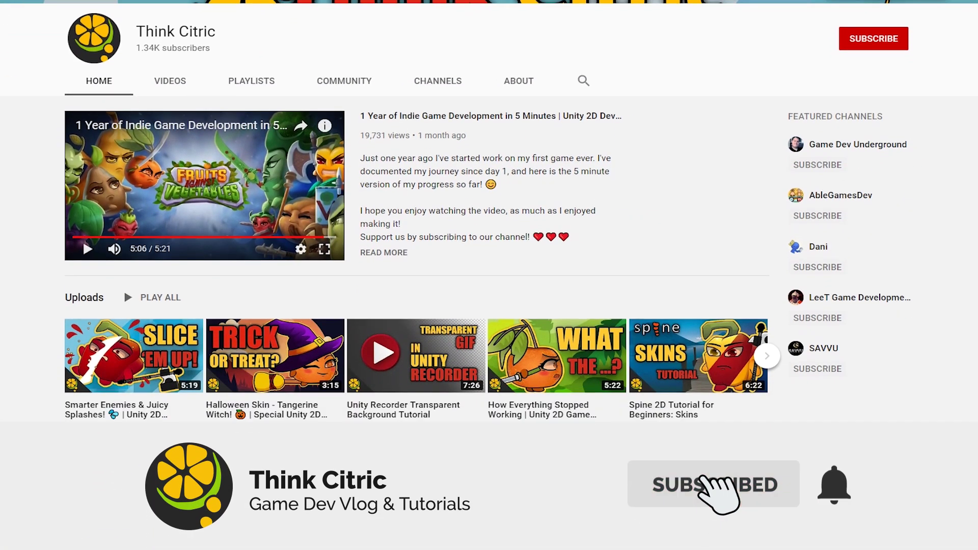
{"action": "scroll", "coordinate": [489, 204], "scroll_direction": "down", "scroll_amount": 1}
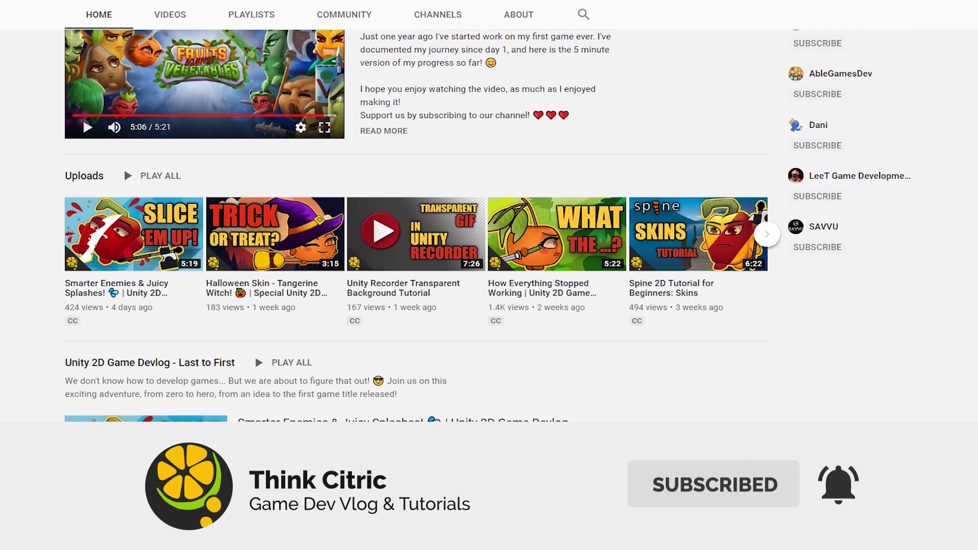